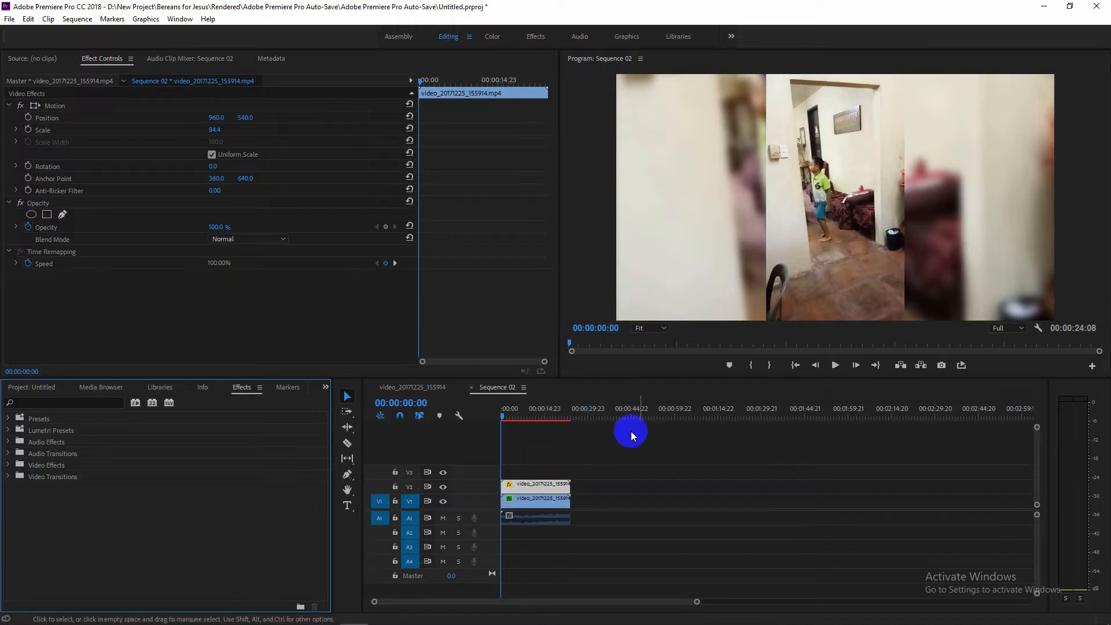
# Step: Find the Fast Blur video effect and apply it to the clip on track V2
pyautogui.click(549, 488)
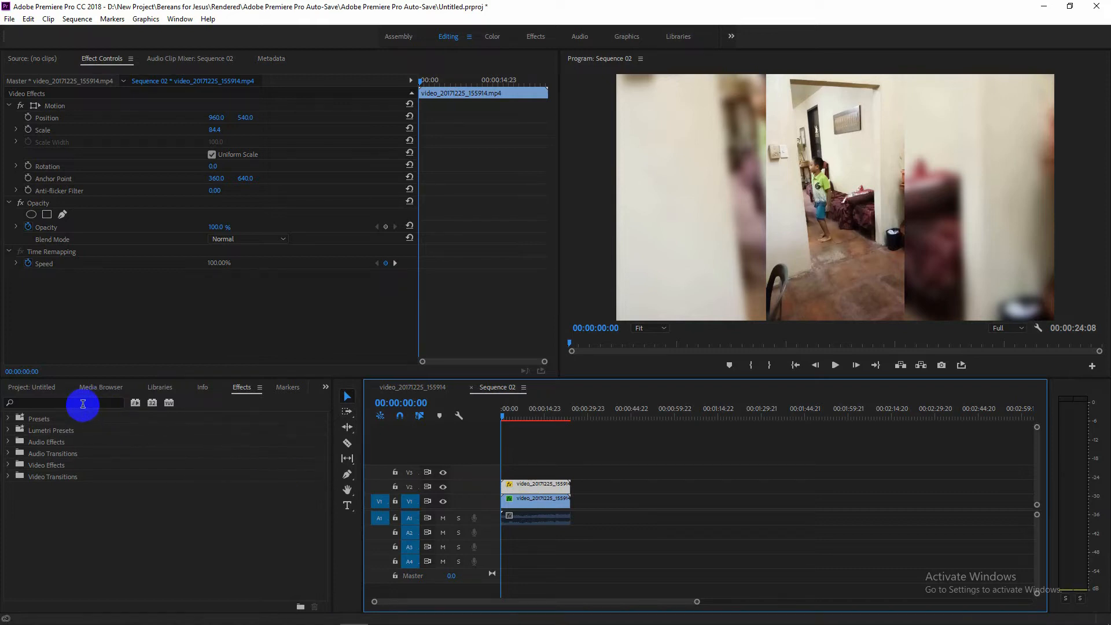
pyautogui.click(83, 403)
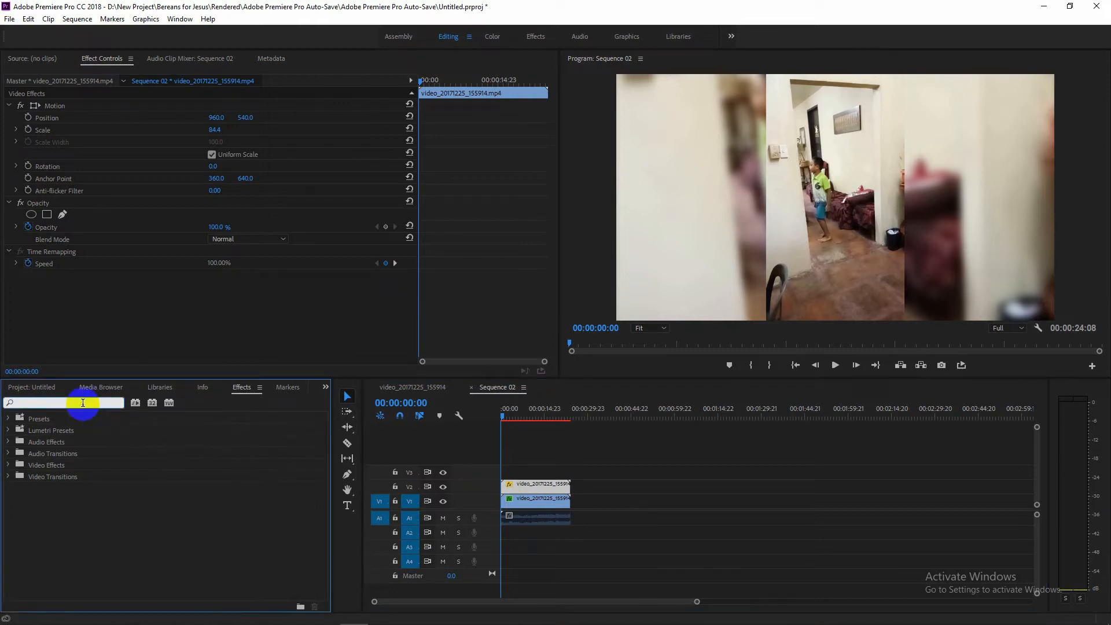
pyautogui.write('fast blur')
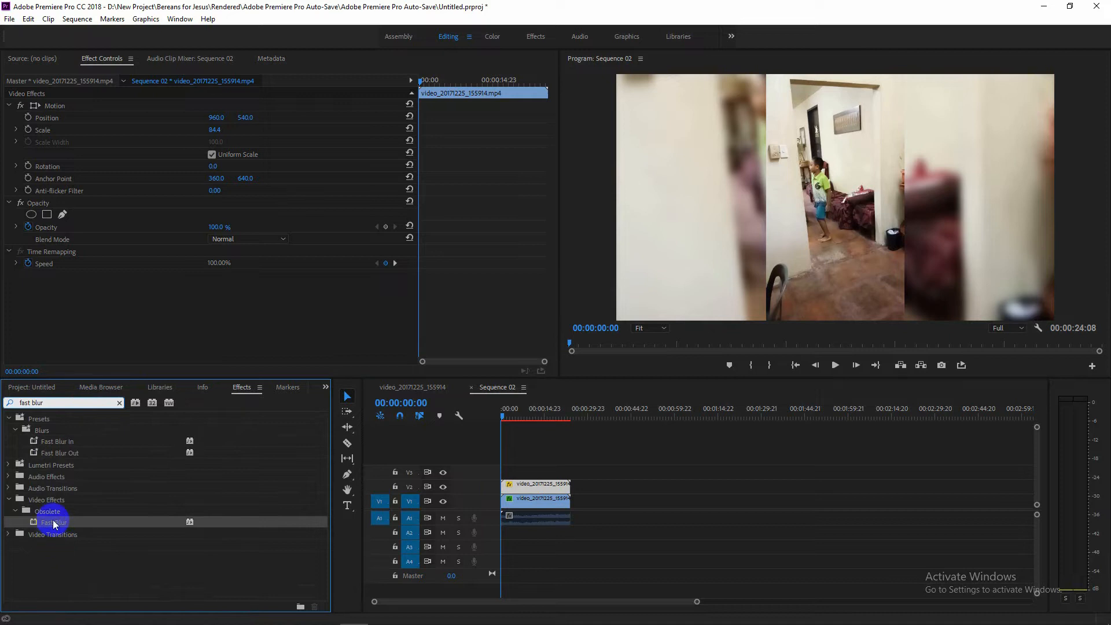
pyautogui.moveTo(54, 524); pyautogui.dragTo(528, 486)
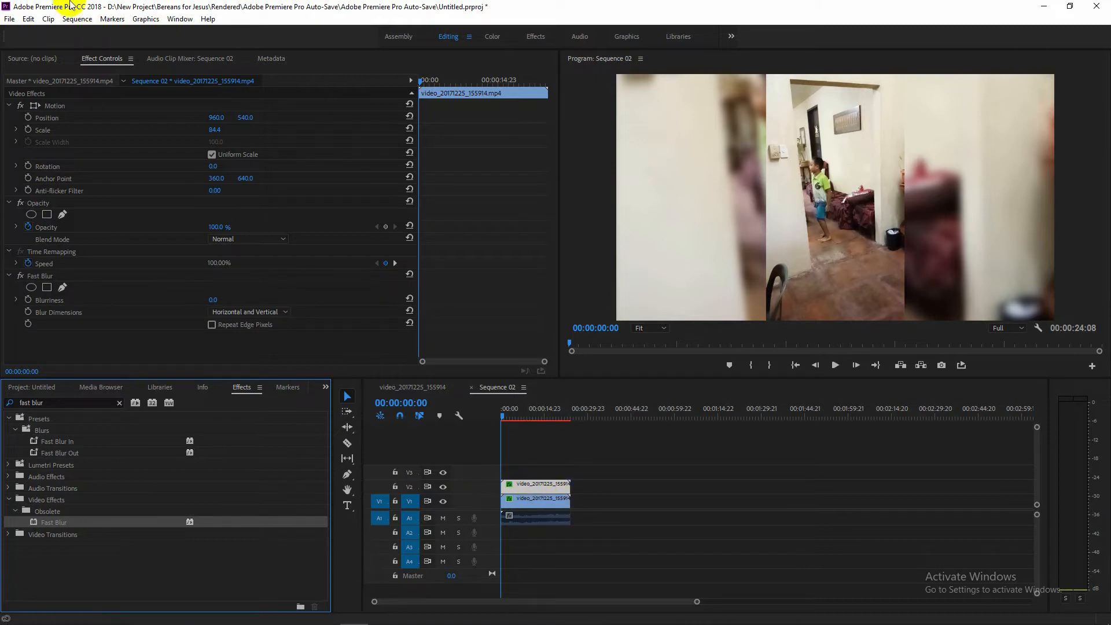
# Step: Add an elliptical mask to the Fast Blur effect, then shrink and position it around the child's head
pyautogui.click(63, 288)
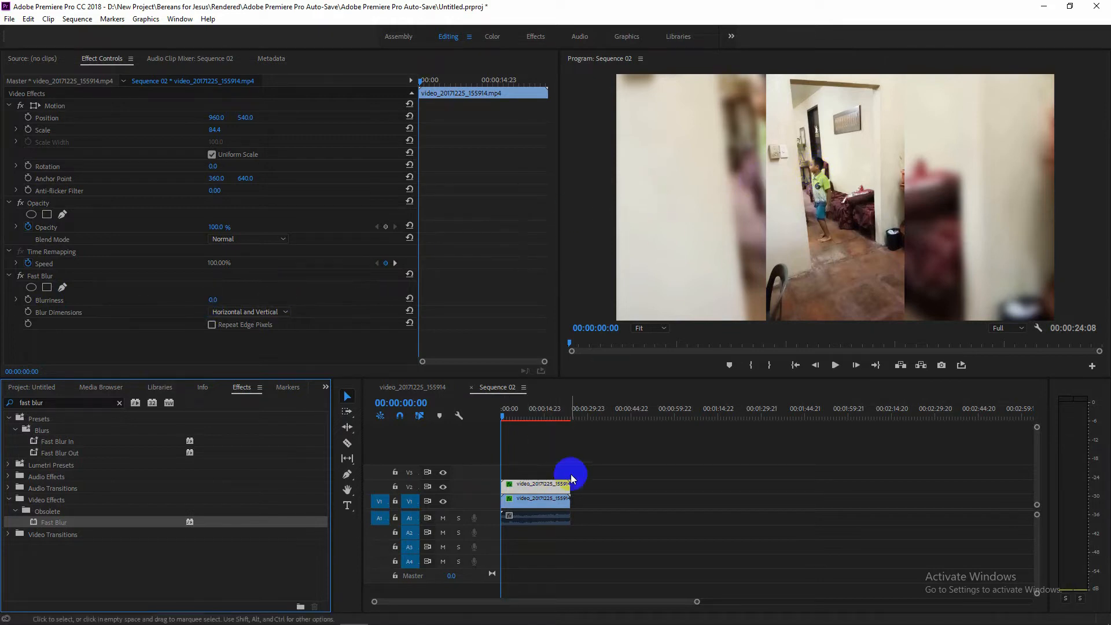
pyautogui.click(31, 288)
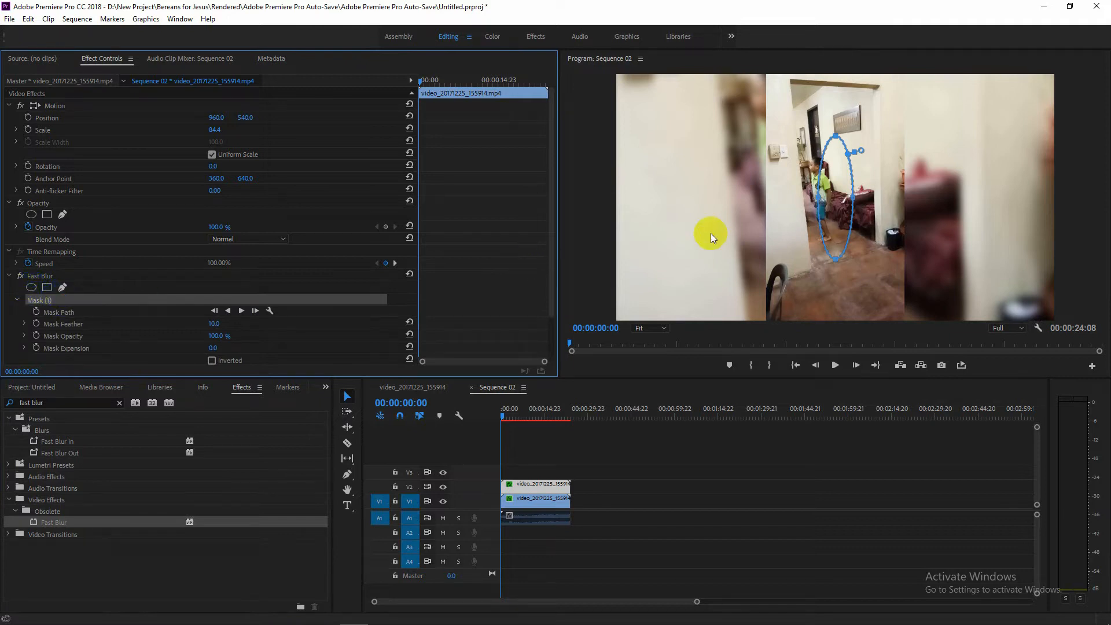
pyautogui.moveTo(838, 193); pyautogui.dragTo(822, 182)
pyautogui.moveTo(819, 249); pyautogui.dragTo(819, 175)
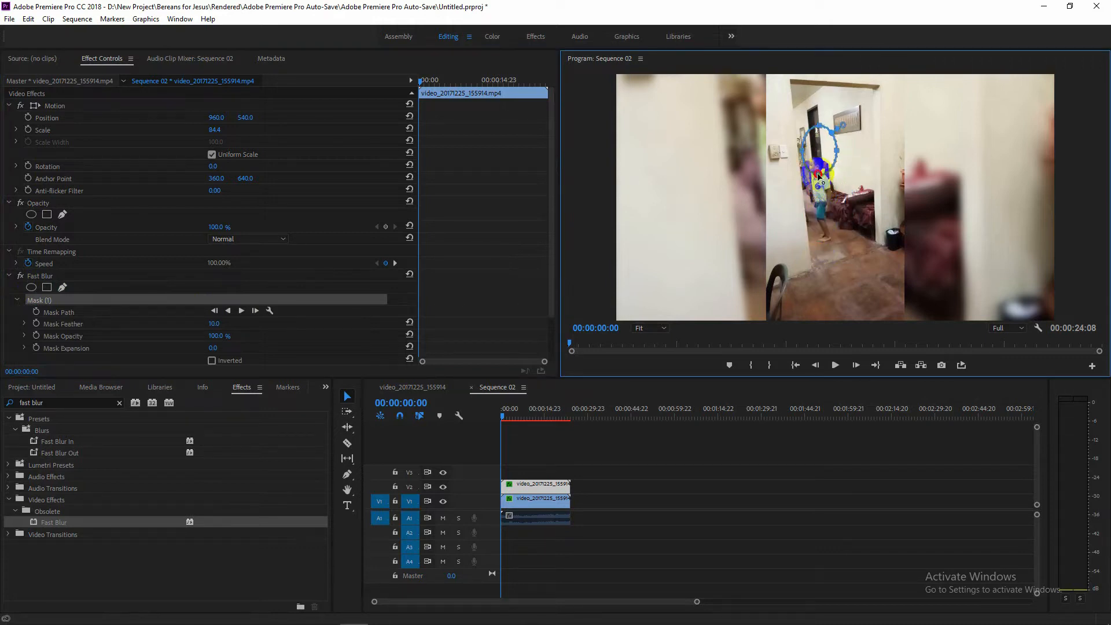
pyautogui.moveTo(817, 136); pyautogui.dragTo(830, 168)
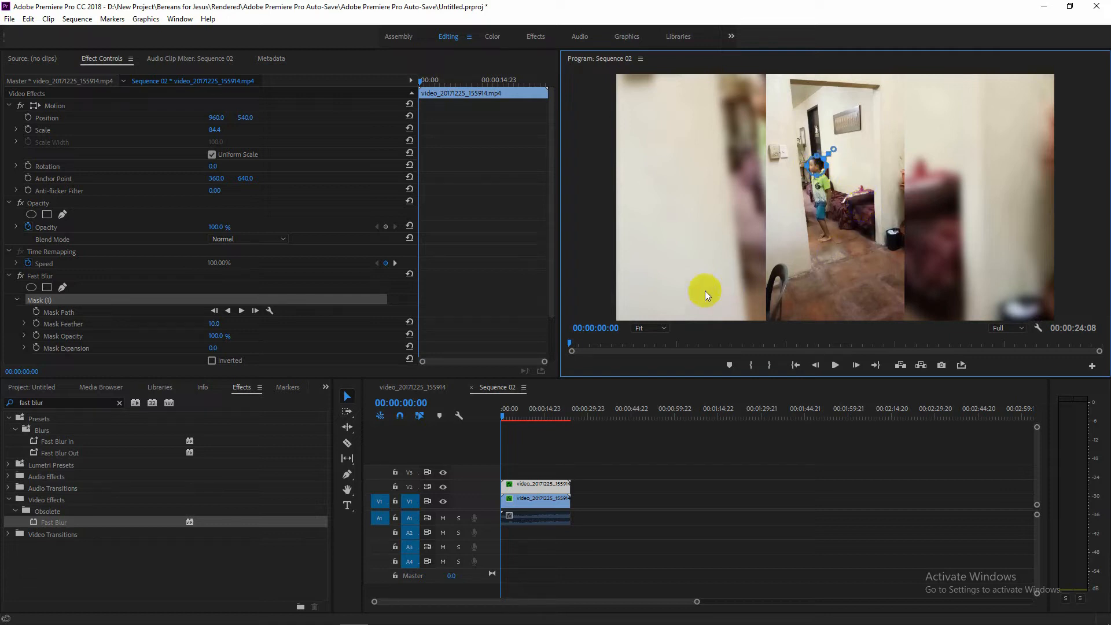
pyautogui.click(588, 296)
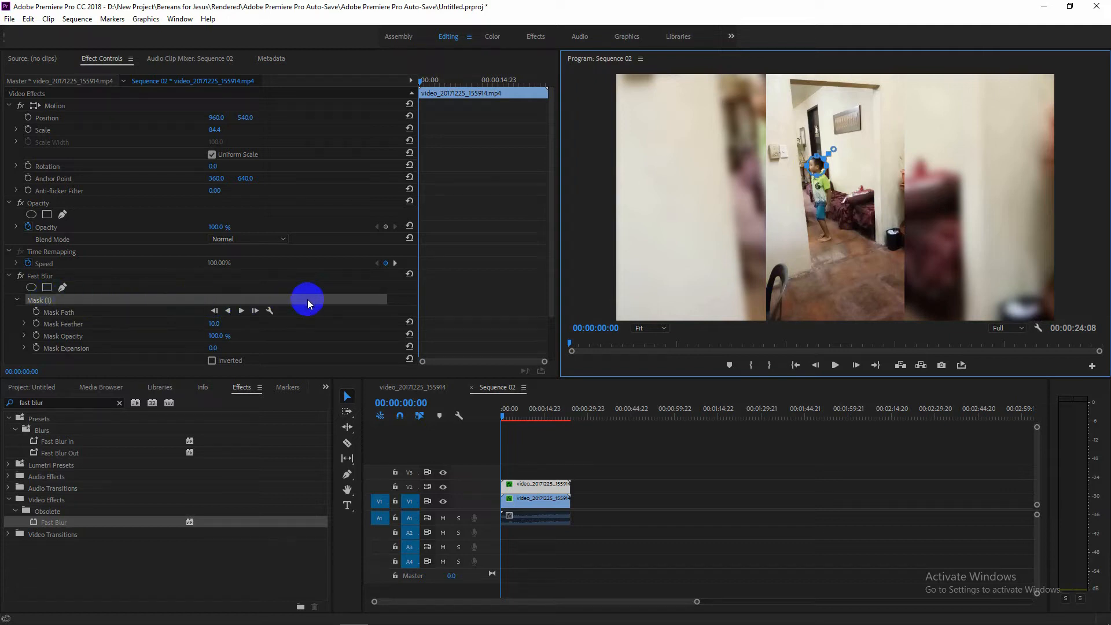
pyautogui.hotkey('ctrl', 's')
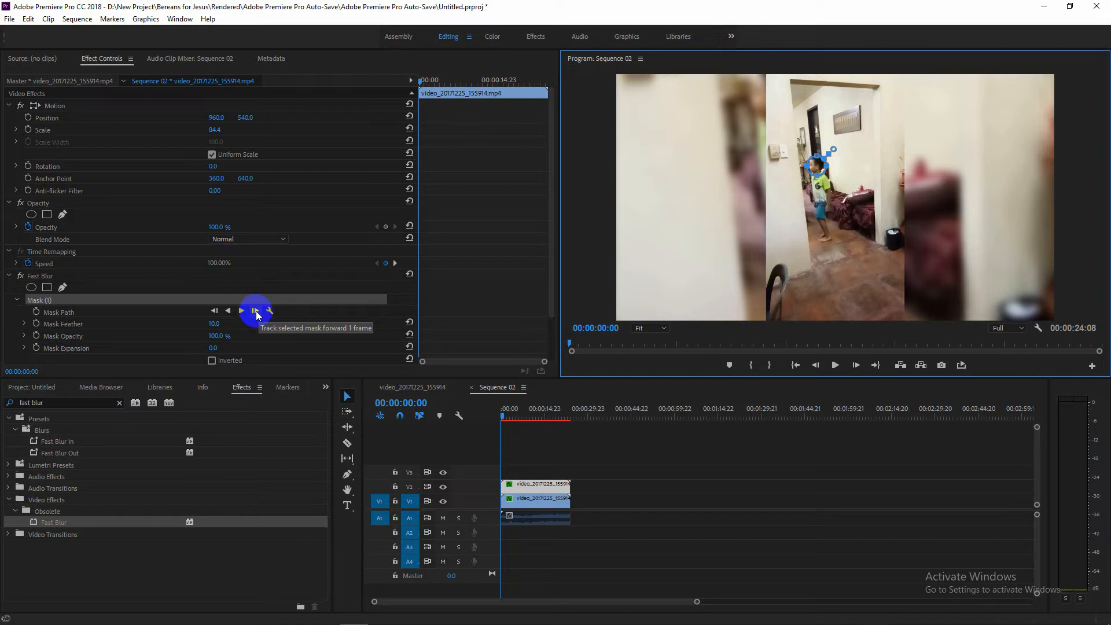
# Step: Track the Fast Blur mask forward one frame at a time up to 00:00:01:00
pyautogui.click(256, 313)
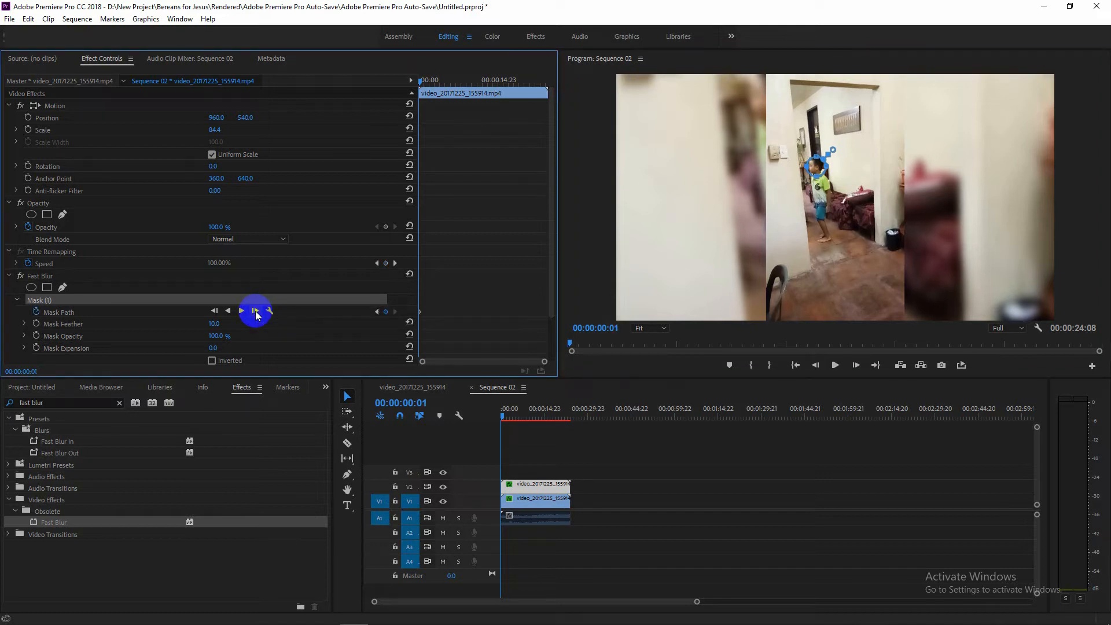
pyautogui.click(256, 312)
pyautogui.click(256, 312)
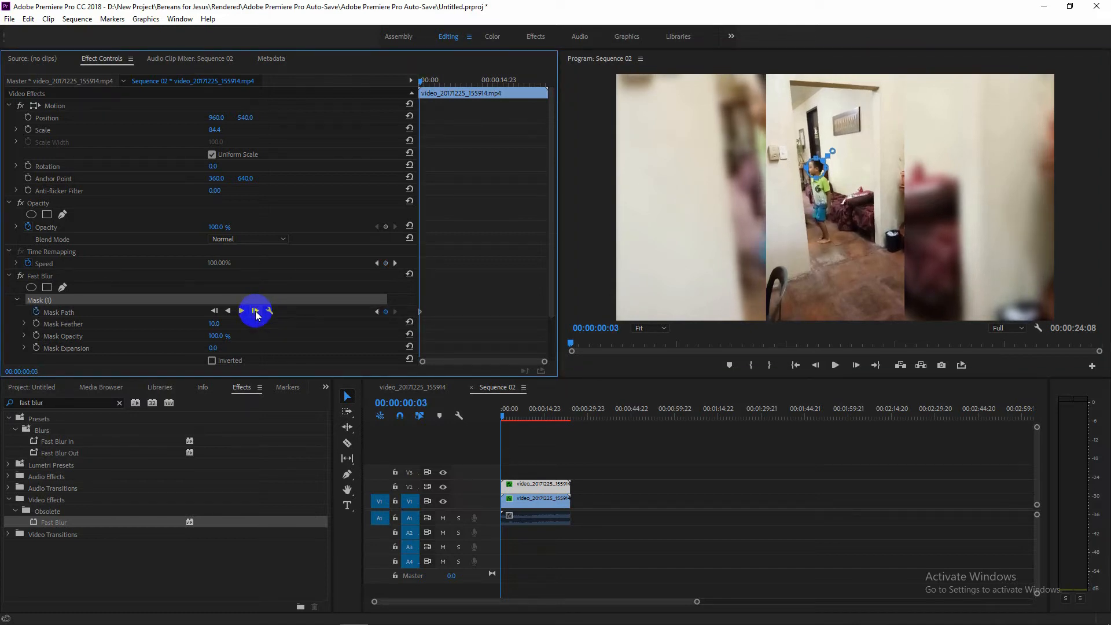
pyautogui.click(256, 312)
pyautogui.click(256, 312)
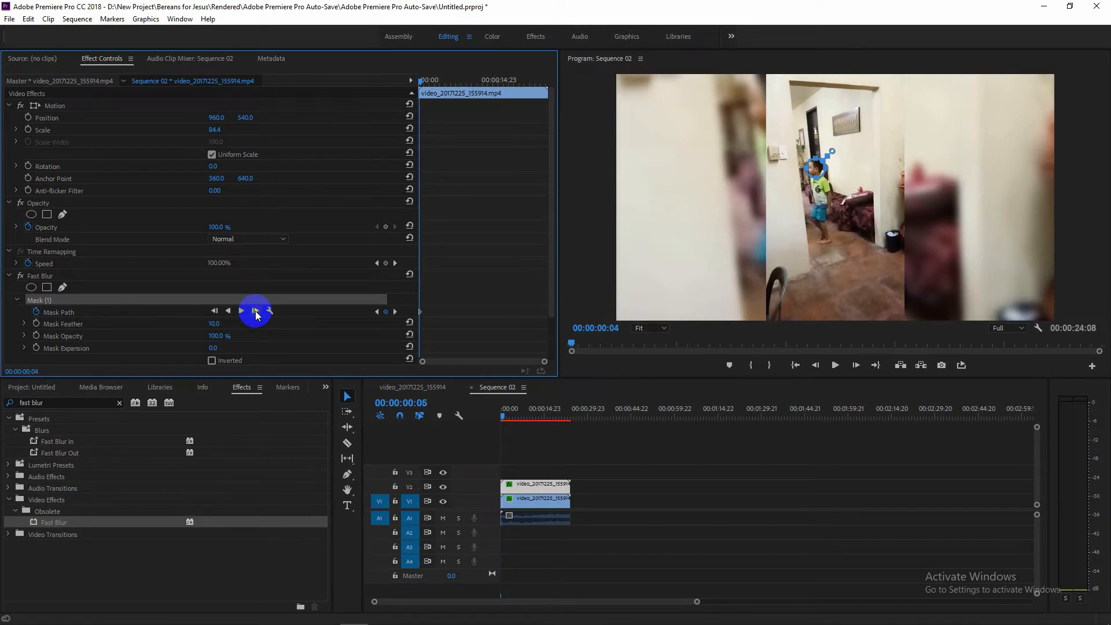
pyautogui.click(256, 312)
pyautogui.click(256, 312)
pyautogui.click(255, 312)
pyautogui.click(256, 312)
pyautogui.click(255, 312)
pyautogui.click(256, 312)
pyautogui.click(256, 312)
pyautogui.click(256, 312)
pyautogui.click(256, 312)
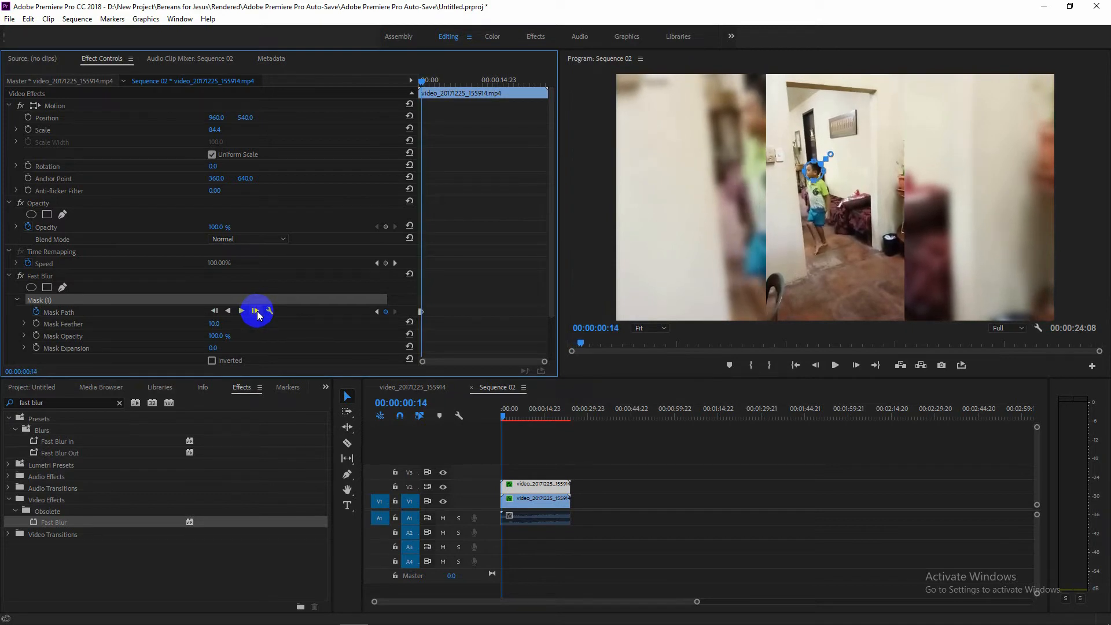
pyautogui.click(258, 312)
pyautogui.click(258, 312)
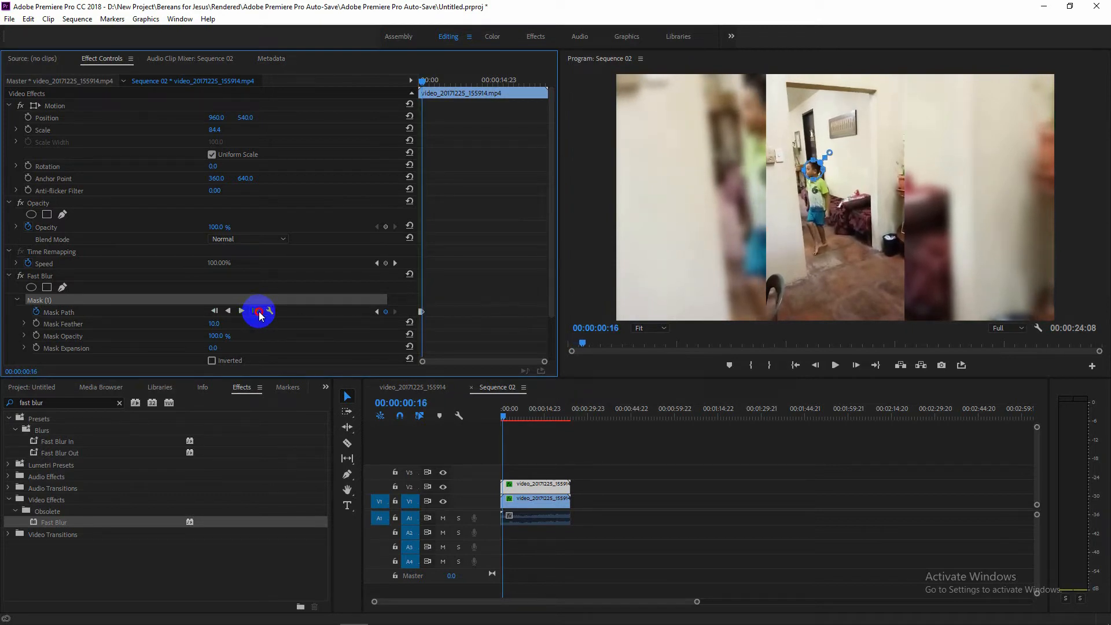
pyautogui.click(257, 312)
pyautogui.click(258, 312)
pyautogui.click(258, 312)
pyautogui.click(257, 312)
pyautogui.click(258, 312)
pyautogui.click(256, 312)
pyautogui.click(256, 312)
pyautogui.click(256, 312)
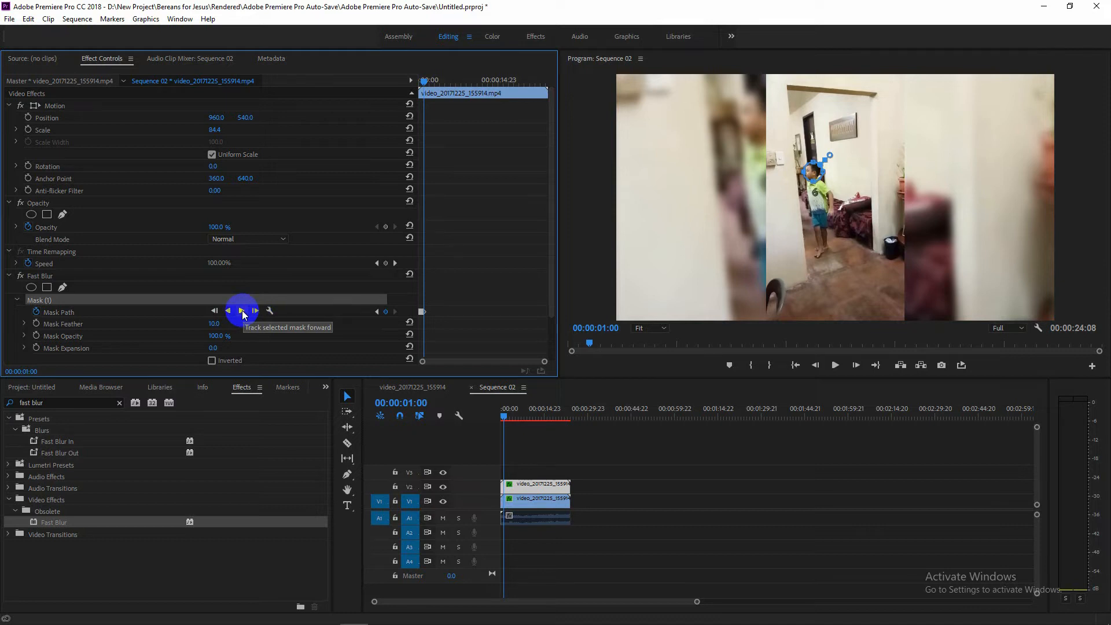
# Step: Track the mask forward continuously, stop at about 00:00:02:18, and recentre the mask on the child's head
pyautogui.click(242, 312)
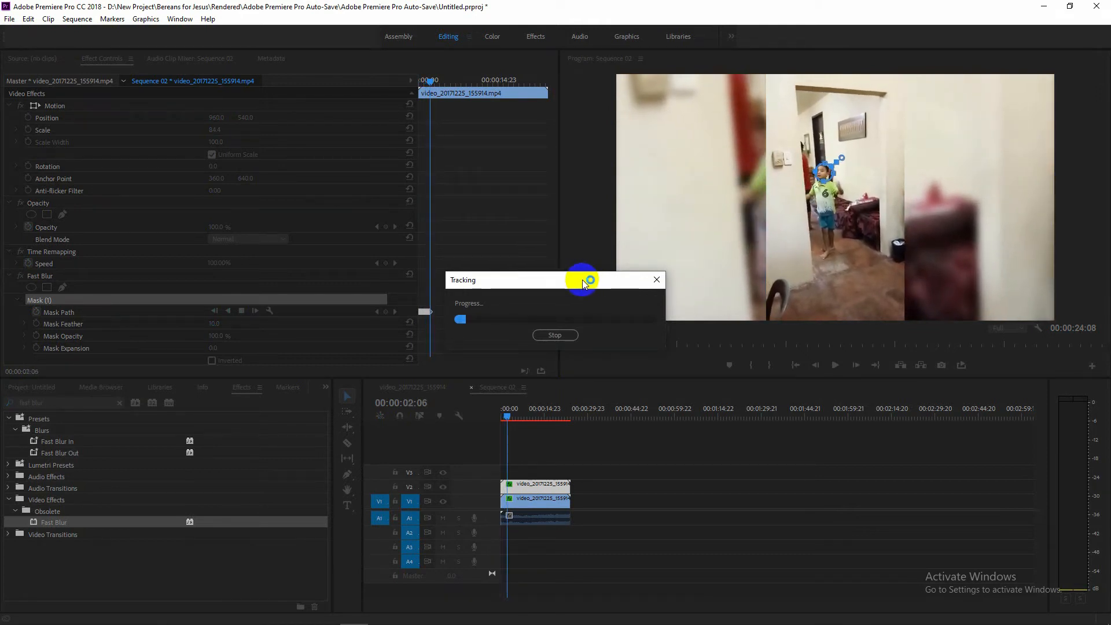
pyautogui.click(560, 334)
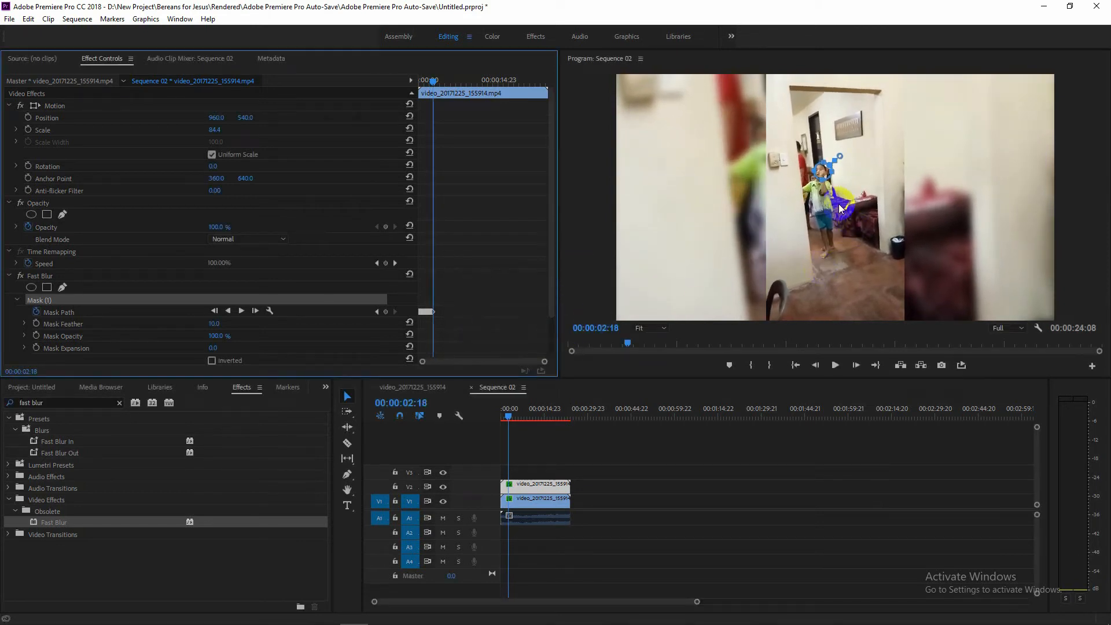
pyautogui.click(827, 172)
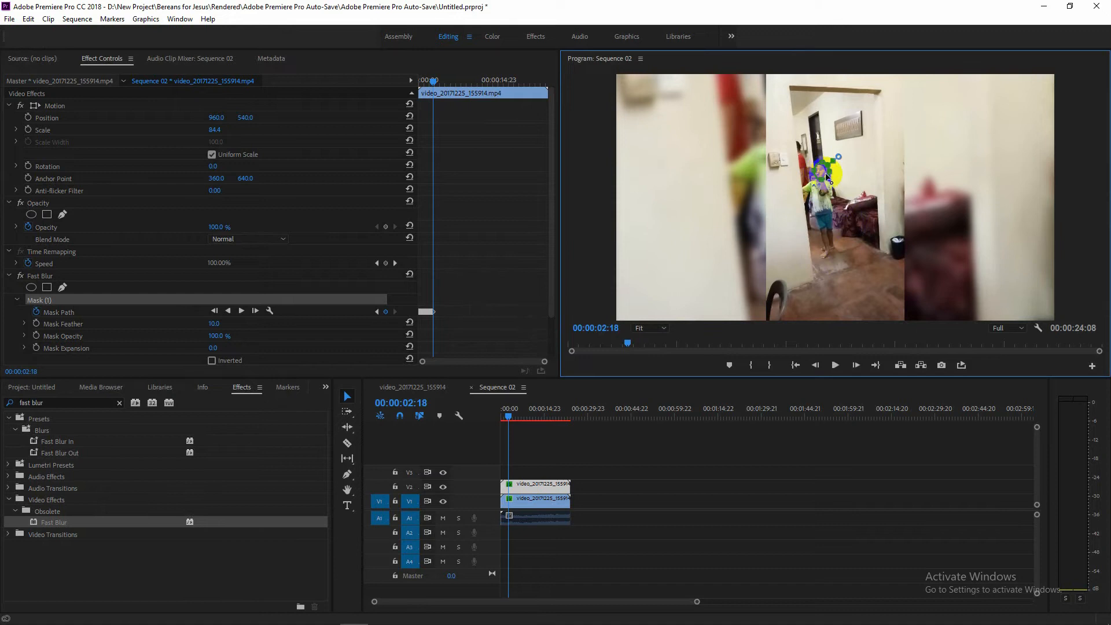
pyautogui.moveTo(825, 172); pyautogui.dragTo(830, 174)
pyautogui.moveTo(821, 170); pyautogui.dragTo(829, 174)
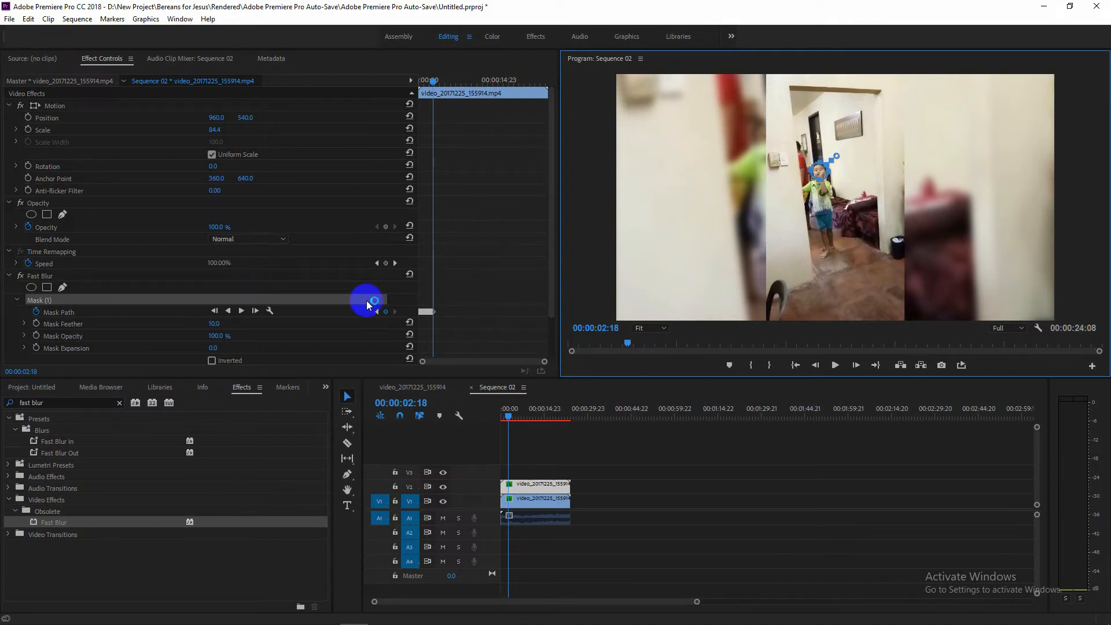
# Step: Resume forward tracking of the mask from the corrected position and stop at about 00:00:06:11
pyautogui.click(241, 311)
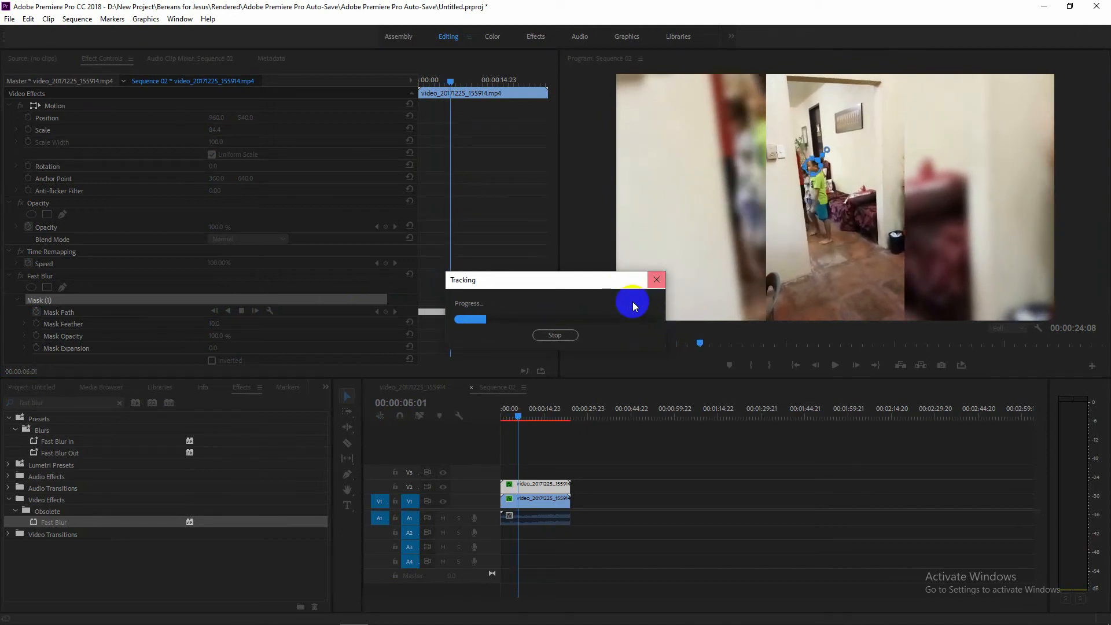
pyautogui.click(565, 334)
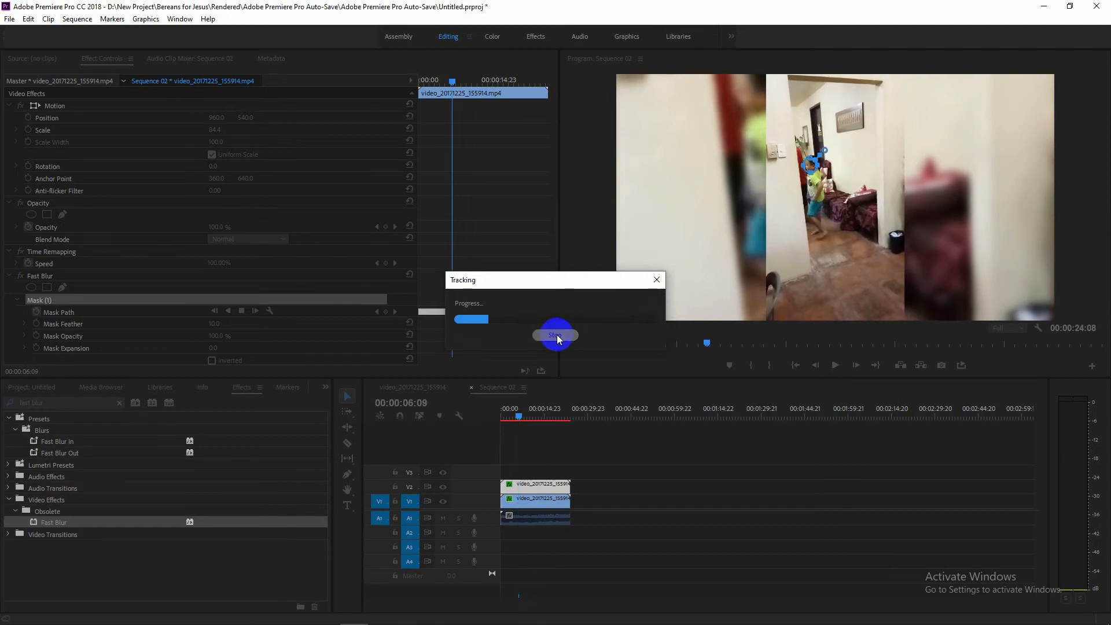
pyautogui.moveTo(800, 169); pyautogui.dragTo(826, 179)
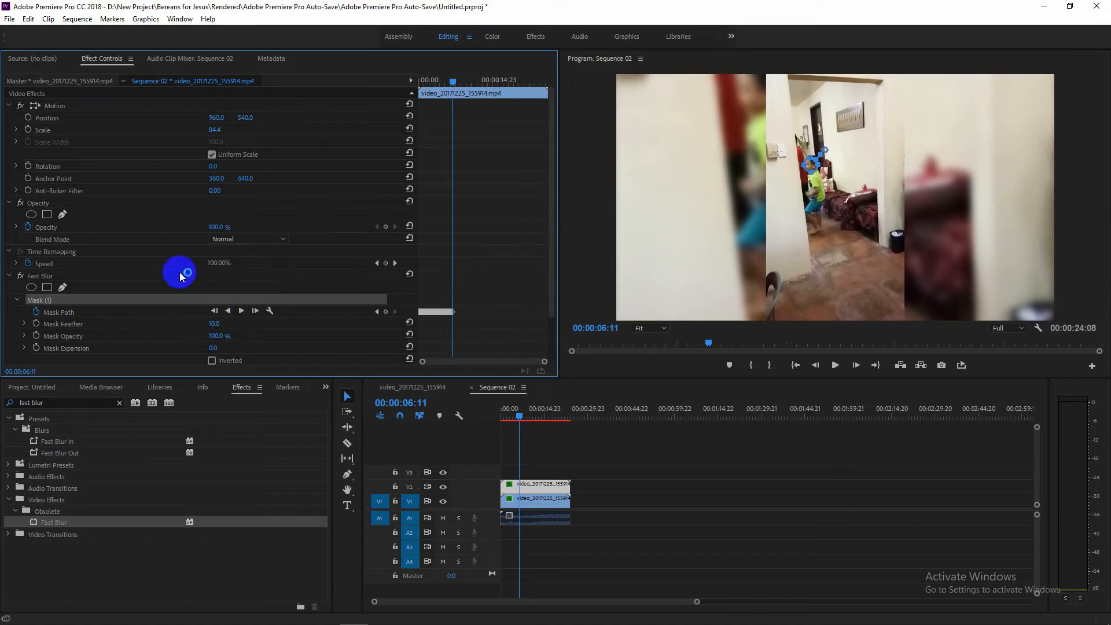
# Step: Set the Fast Blur blurriness to 28 and continue tracking the mask forward to about 00:00:11:06
pyautogui.scroll(-3, 166, 292)
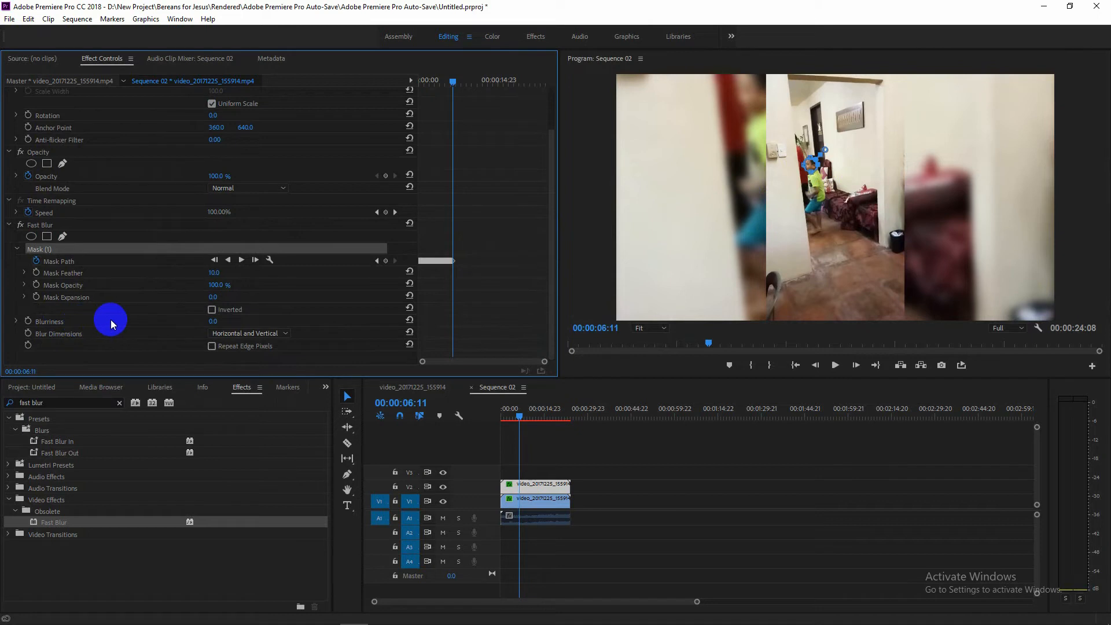
pyautogui.click(817, 169)
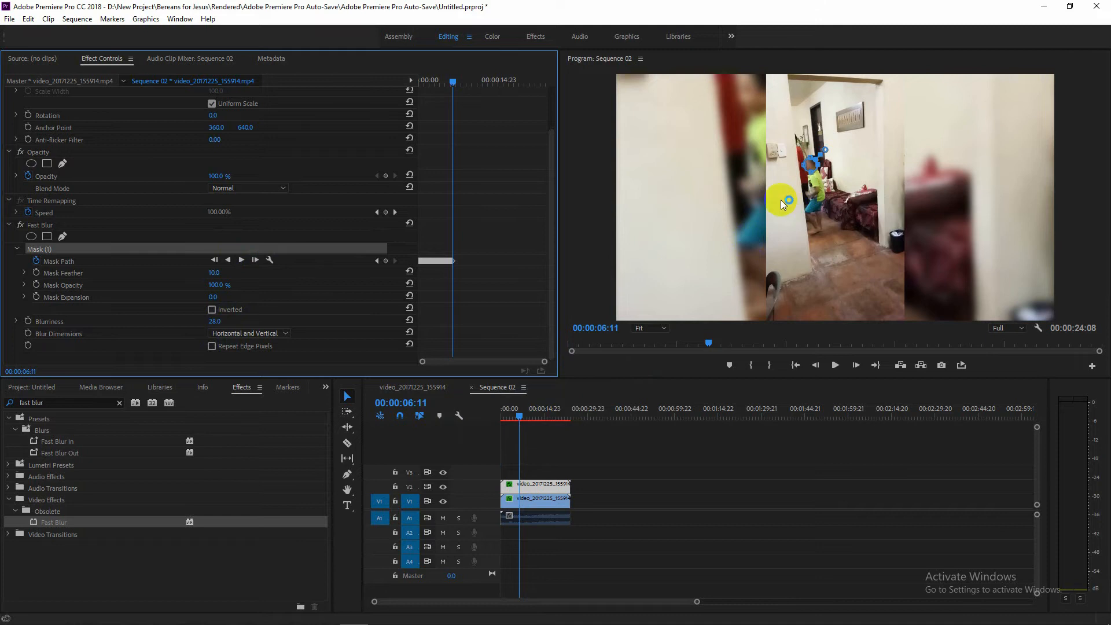
pyautogui.click(523, 500)
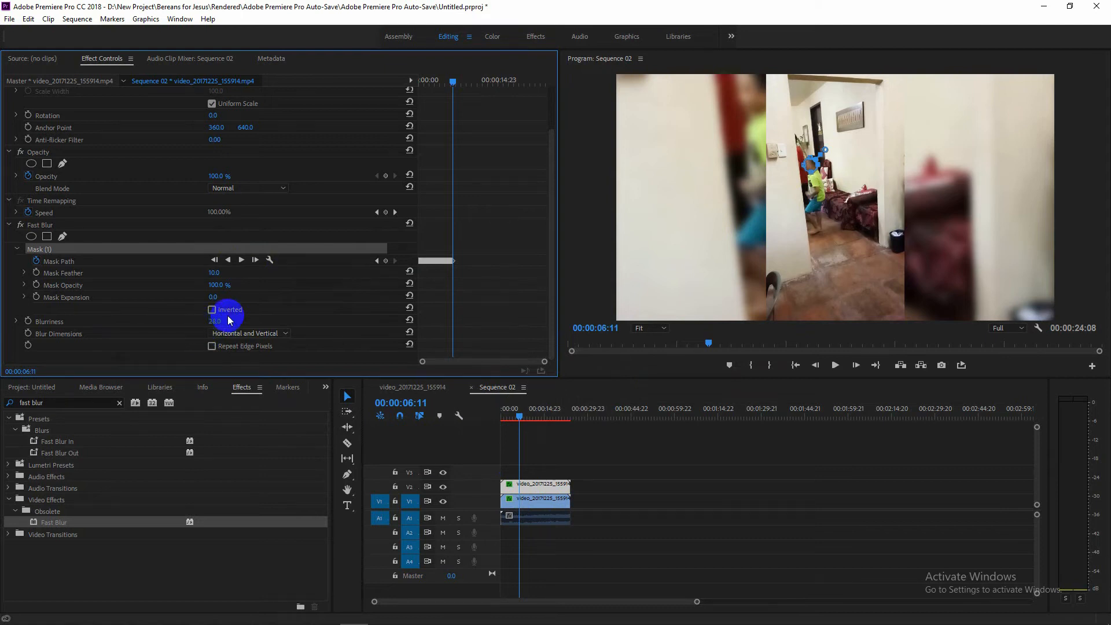
pyautogui.click(242, 260)
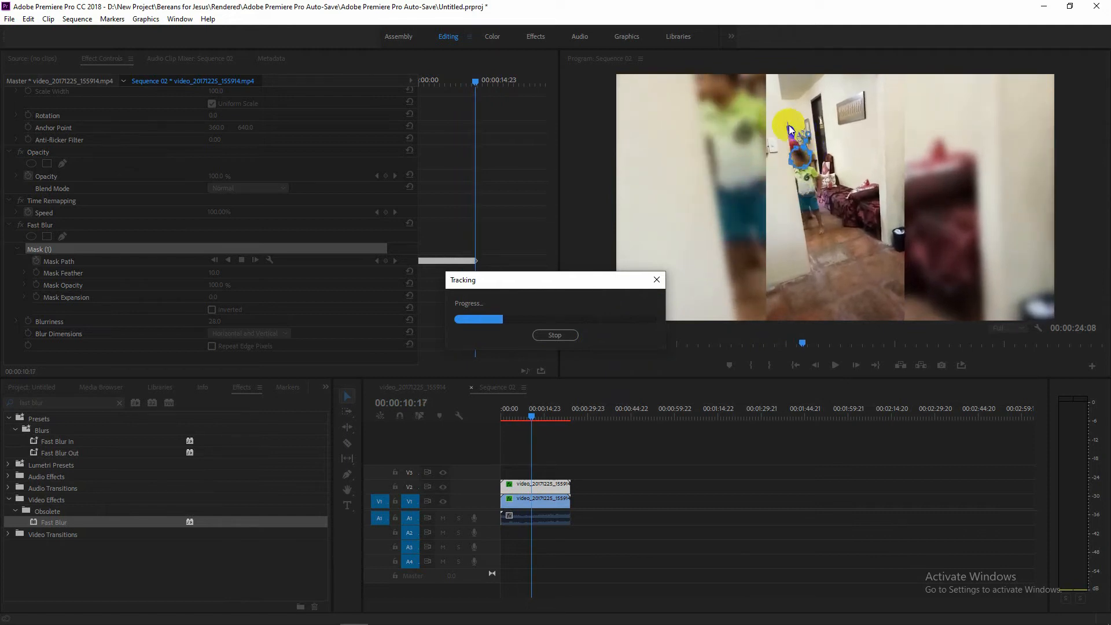
pyautogui.click(558, 338)
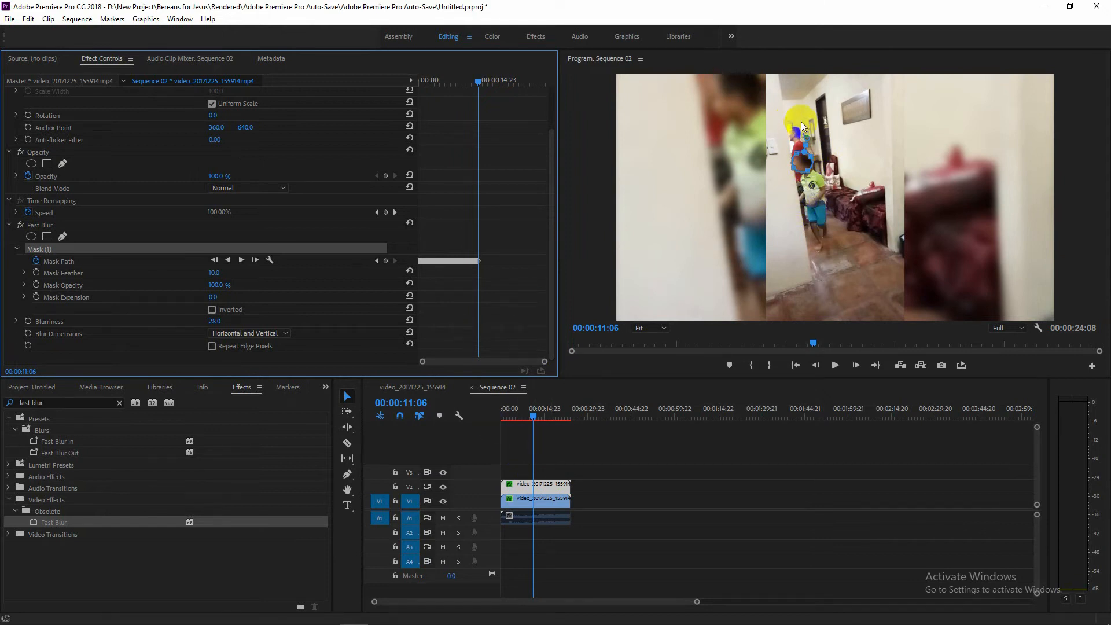
pyautogui.click(557, 485)
pyautogui.click(796, 137)
pyautogui.click(545, 492)
pyautogui.click(544, 492)
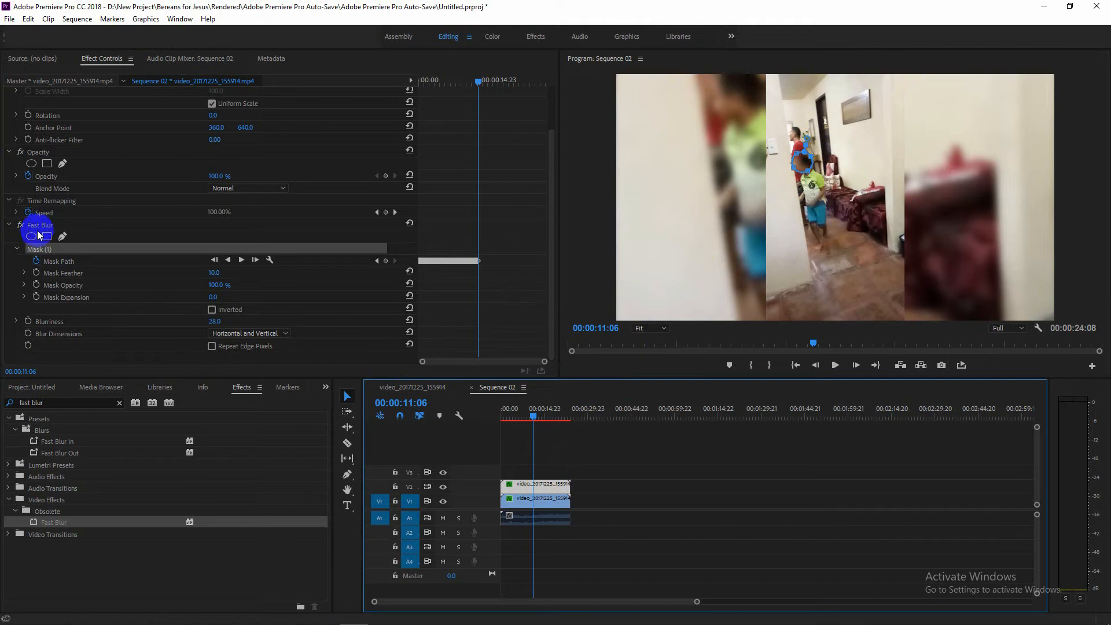
pyautogui.click(544, 491)
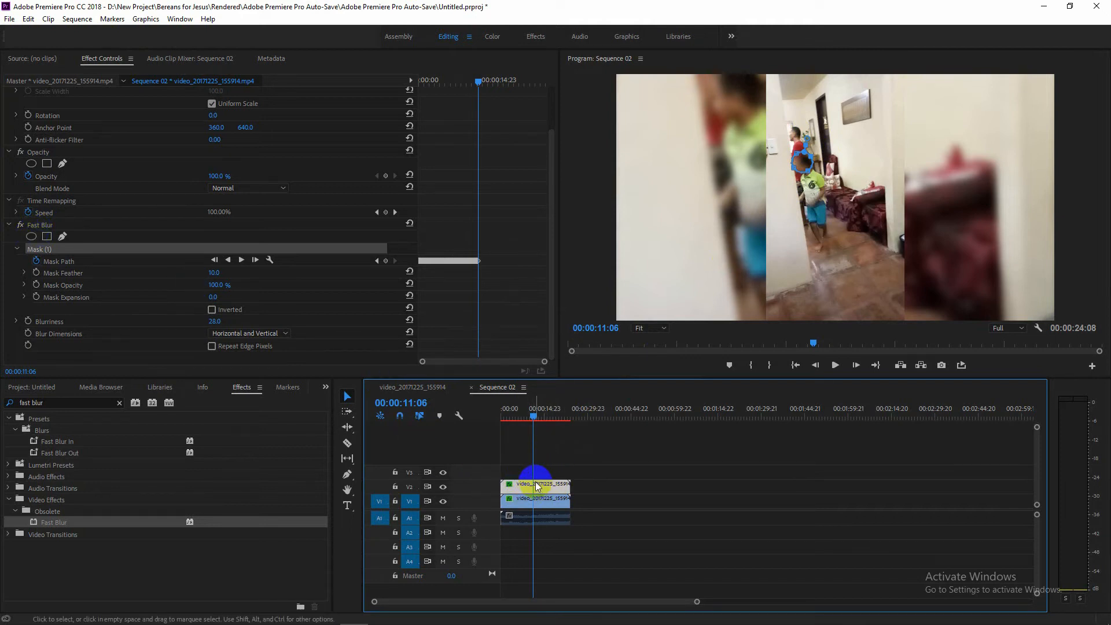
pyautogui.click(524, 485)
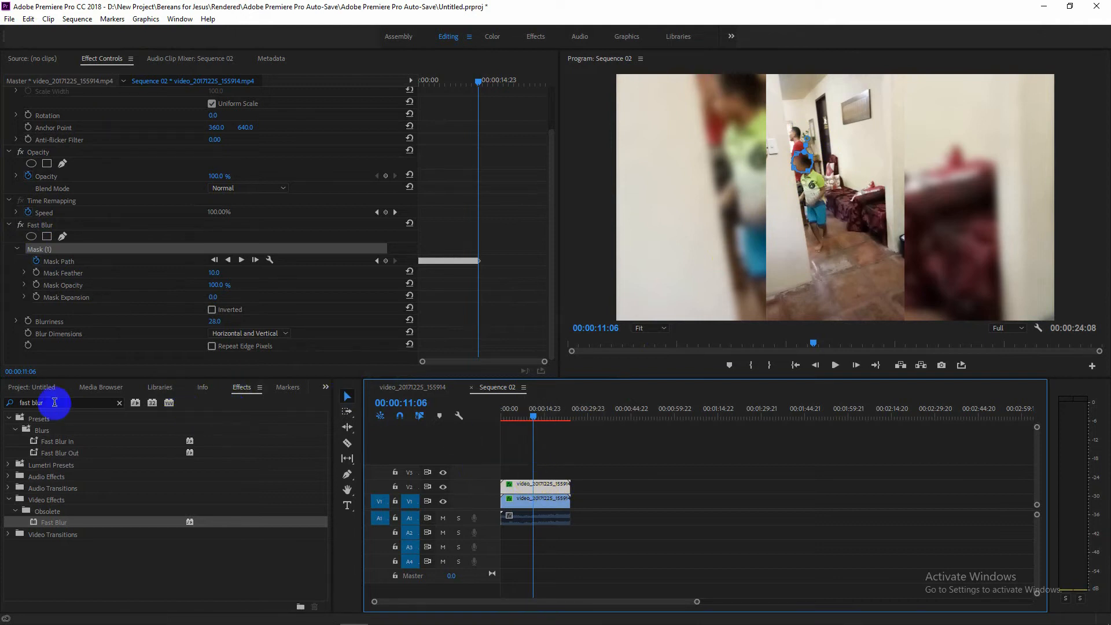
# Step: Create a new adjustment layer in the project at 1920 × 1080, 23.976 fps, with square pixels
pyautogui.click(325, 387)
pyautogui.click(350, 400)
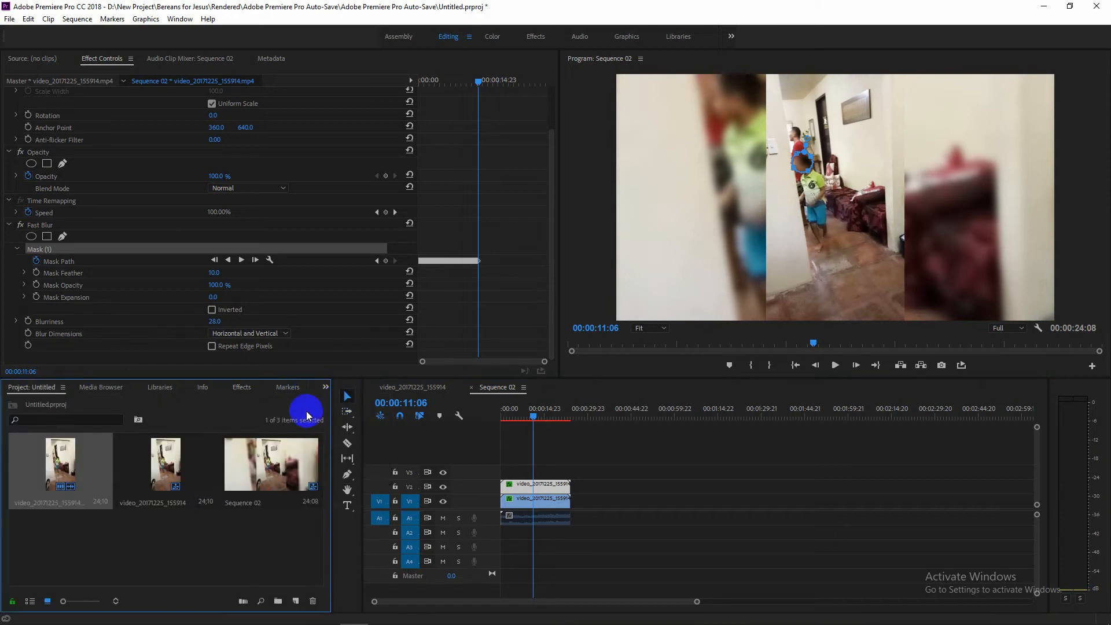
pyautogui.click(296, 602)
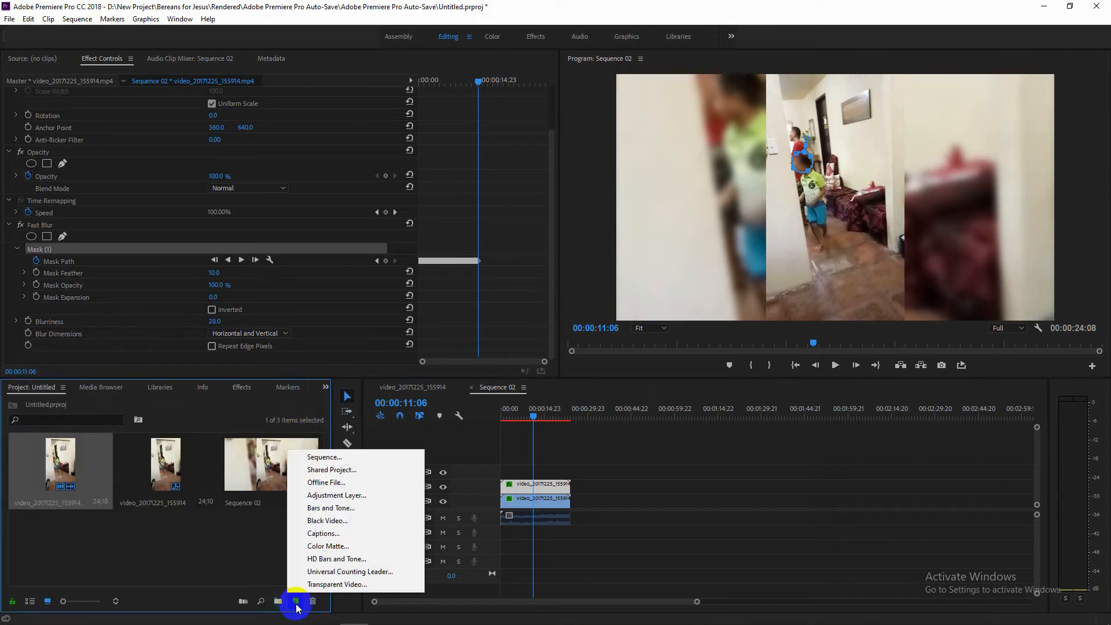
pyautogui.click(314, 496)
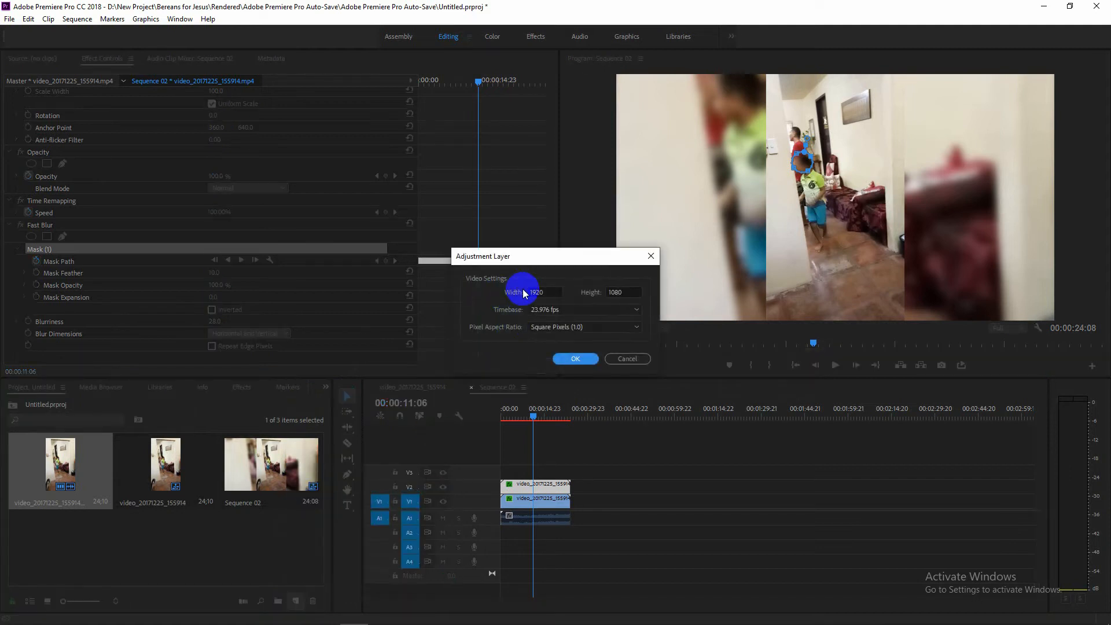
pyautogui.click(576, 362)
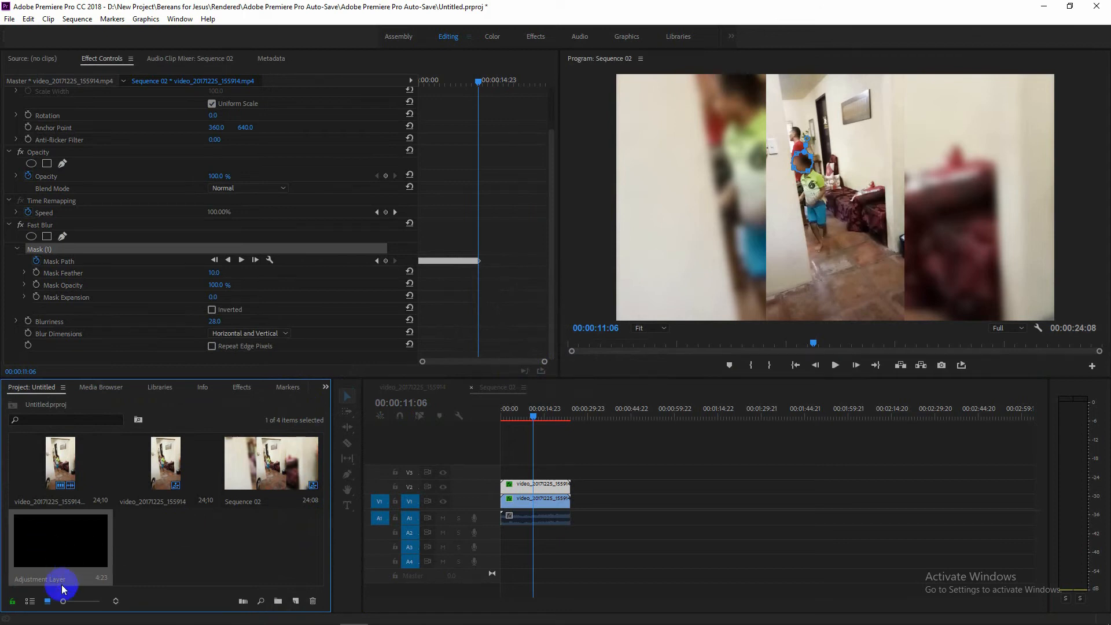
# Step: Place the adjustment layer on track V3 at 00:00:11:06 and extend it to the end of the video clips
pyautogui.moveTo(47, 581); pyautogui.dragTo(714, 254)
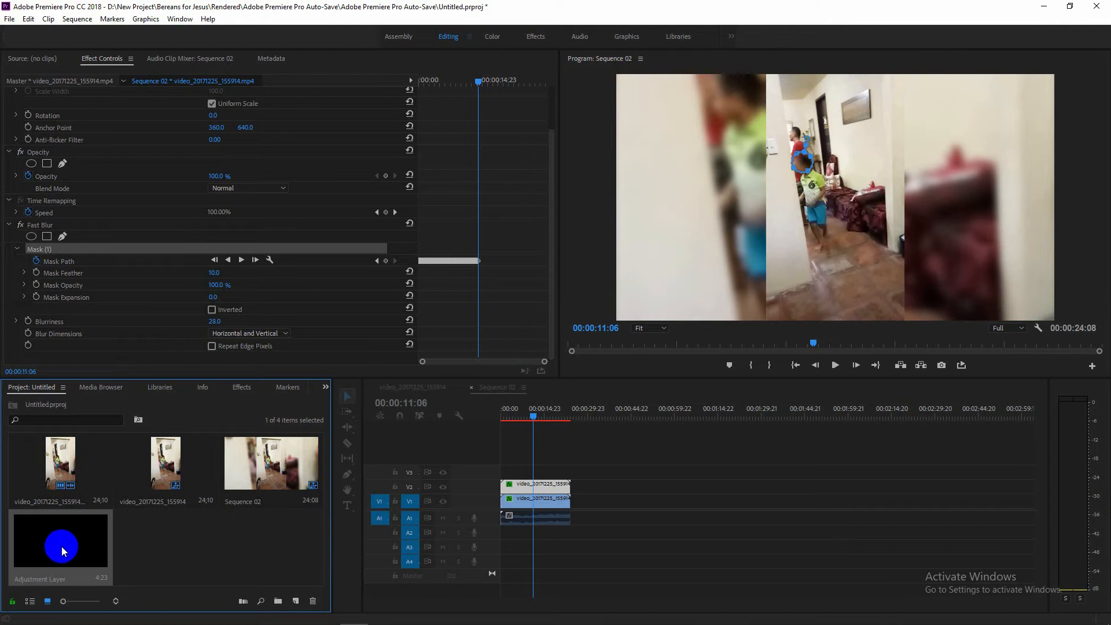
pyautogui.moveTo(53, 546); pyautogui.dragTo(534, 472)
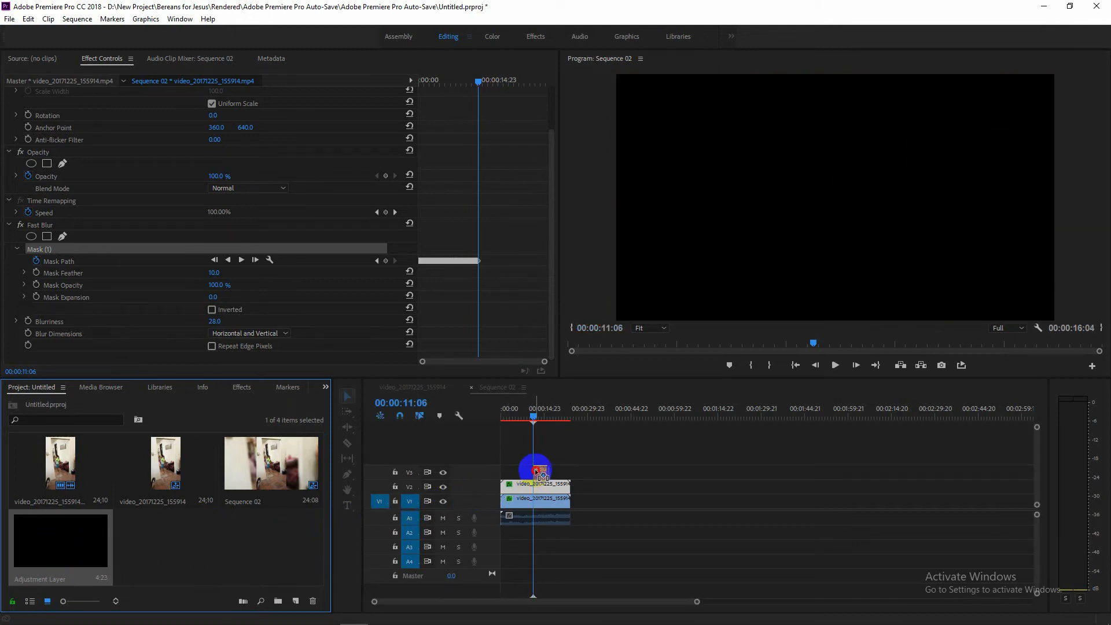
pyautogui.click(540, 472)
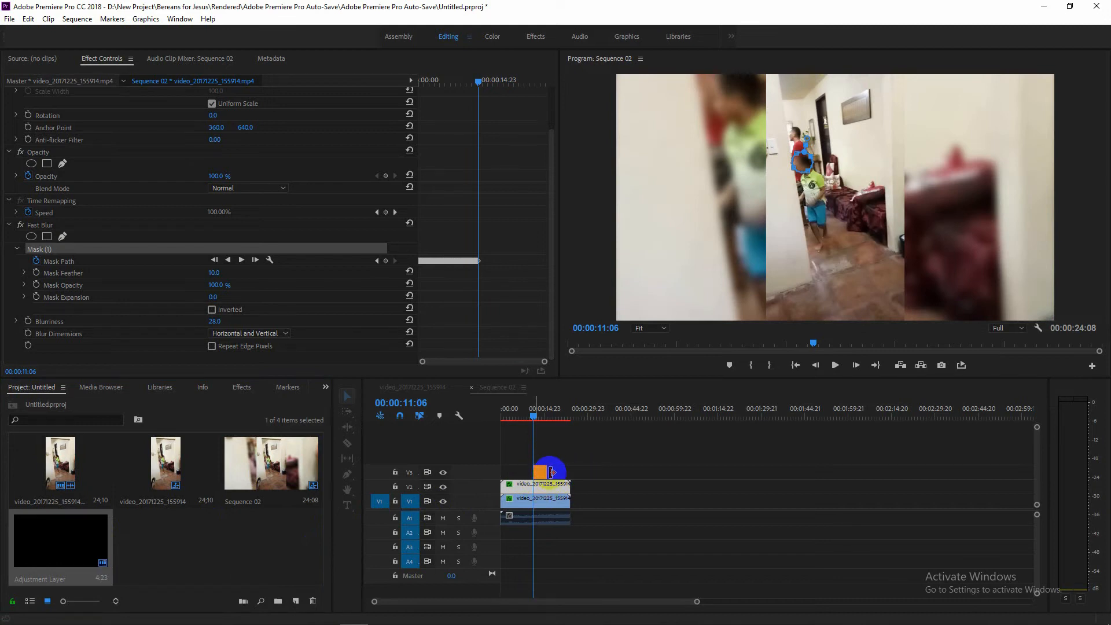
pyautogui.moveTo(549, 472); pyautogui.dragTo(559, 472)
pyautogui.click(538, 471)
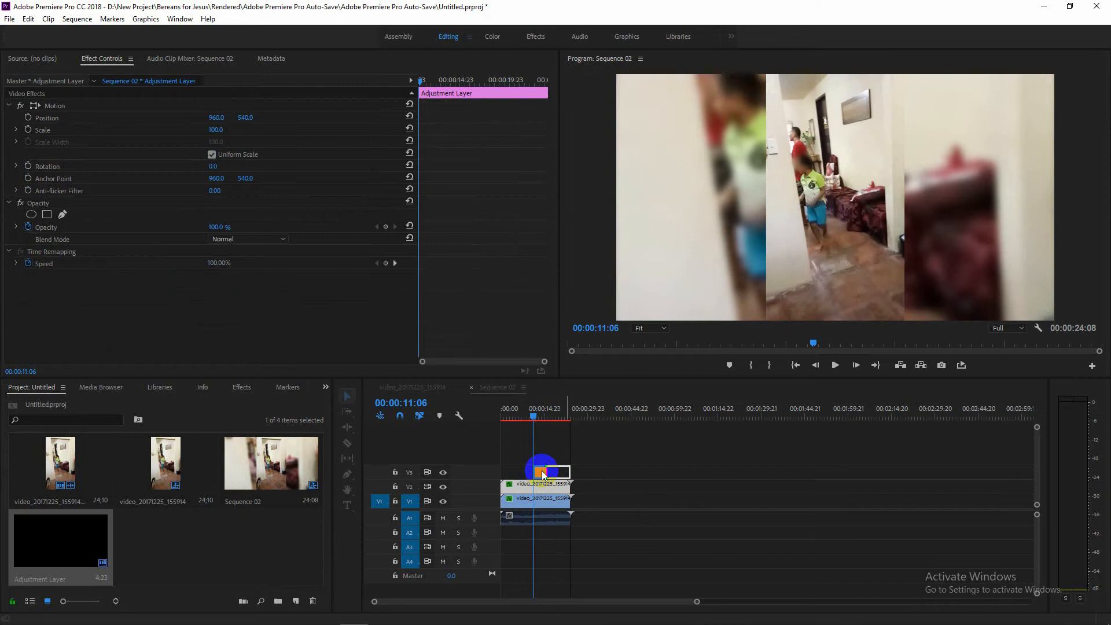
# Step: Find the Mosaic video effect and apply it to the adjustment layer on V3
pyautogui.click(242, 387)
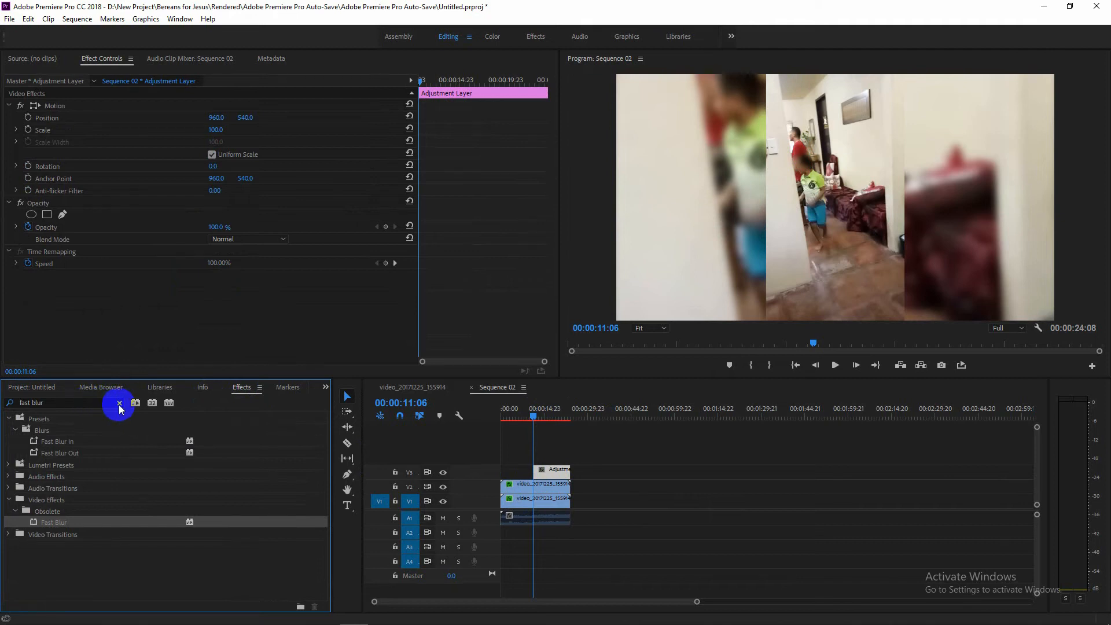
pyautogui.click(119, 403)
pyautogui.click(69, 404)
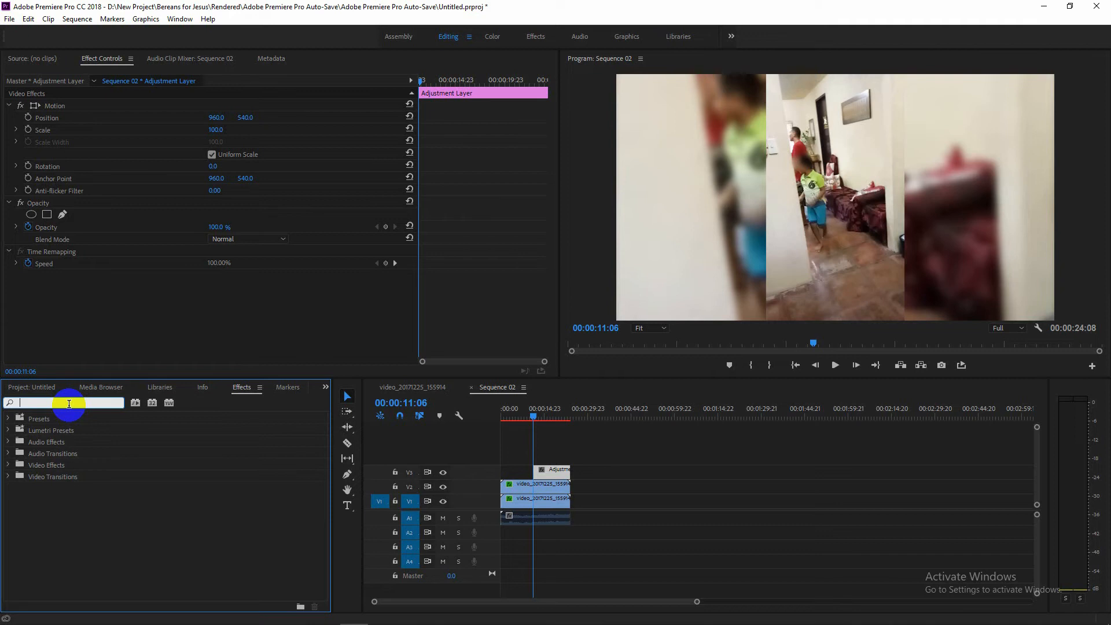
pyautogui.write('Mosi')
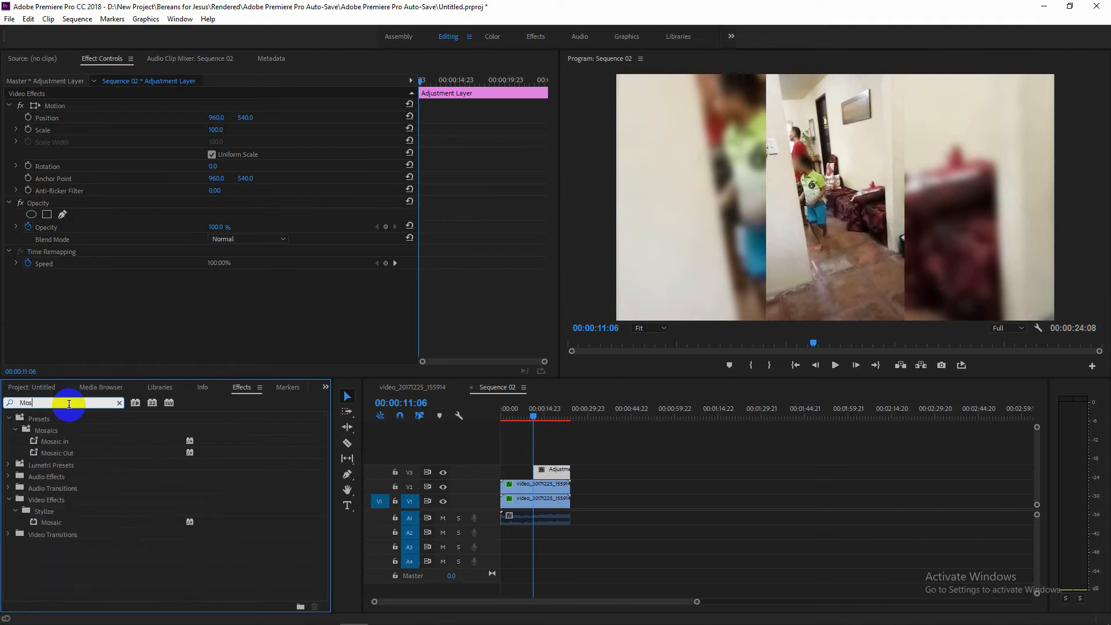
pyautogui.press('BackSpace')
pyautogui.press('BackSpace')
pyautogui.click(48, 526)
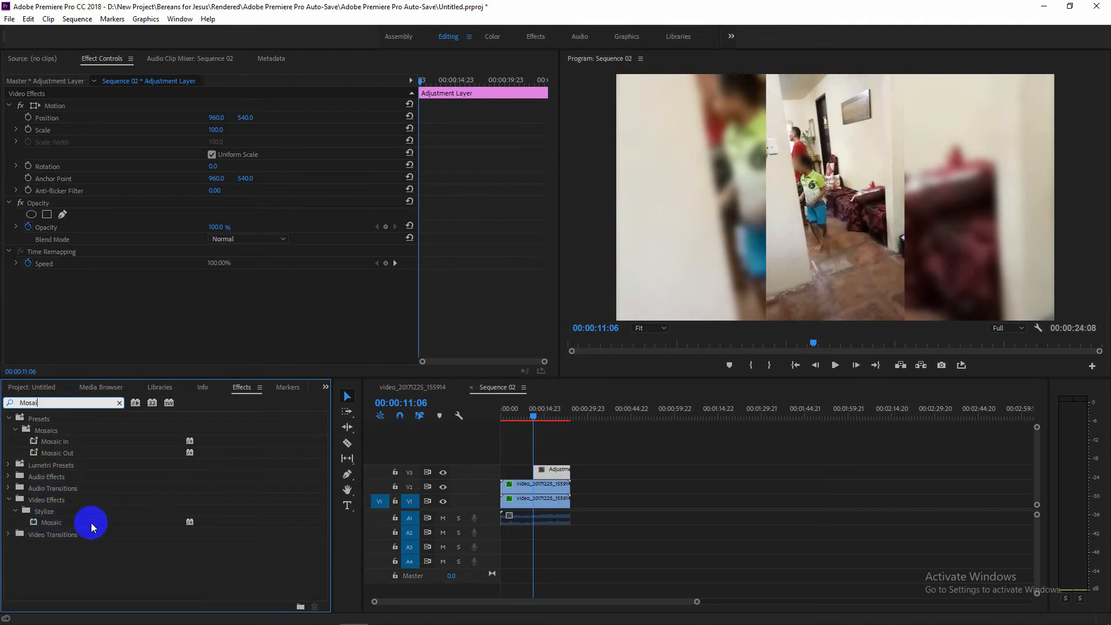
pyautogui.click(45, 526)
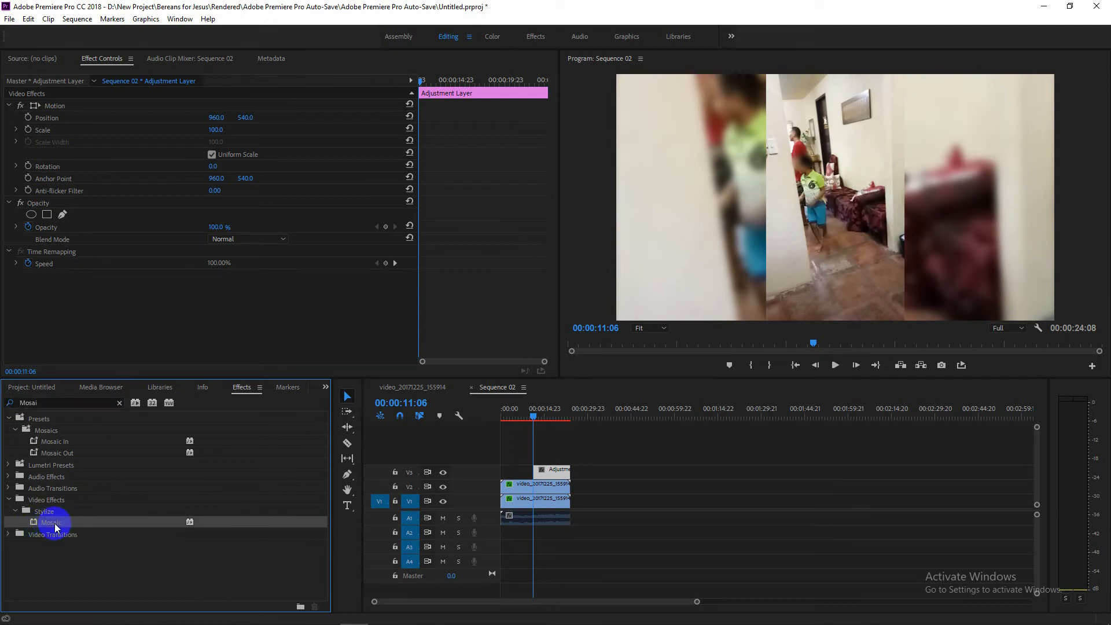
pyautogui.moveTo(50, 526); pyautogui.dragTo(546, 471)
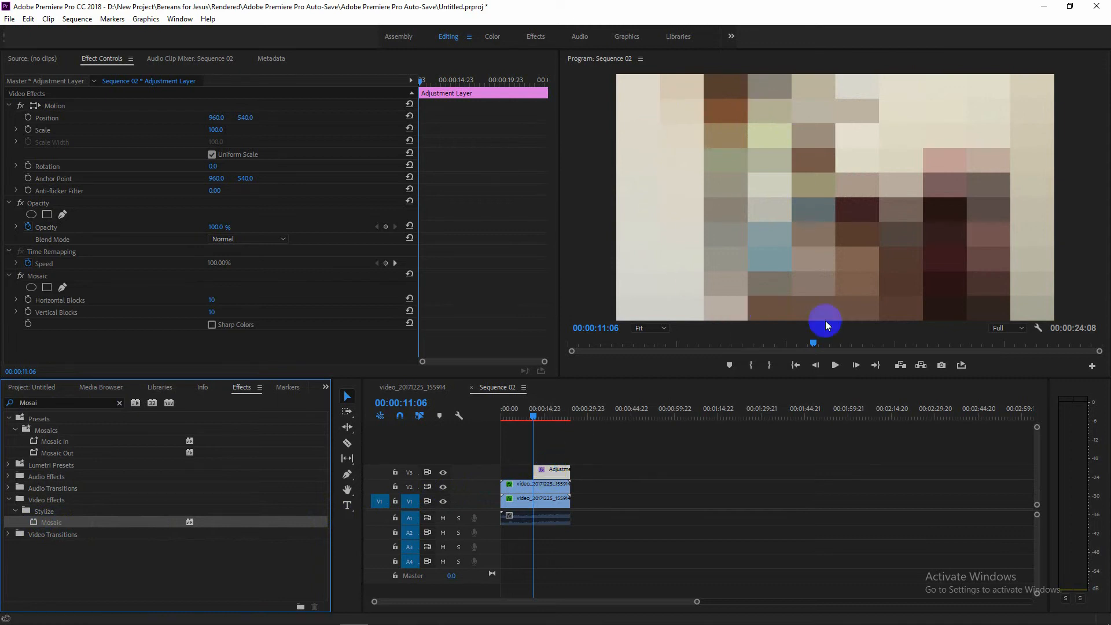
# Step: Add a rectangular mask to the adjustment layer's Mosaic effect and shrink it over the head of the person in red
pyautogui.click(567, 467)
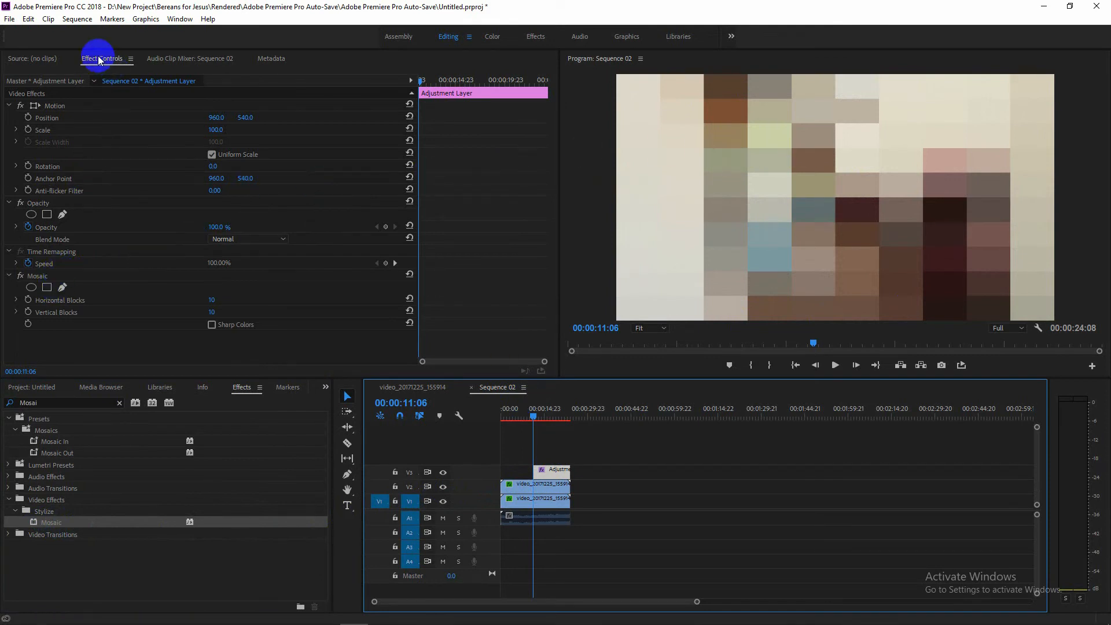
pyautogui.click(554, 471)
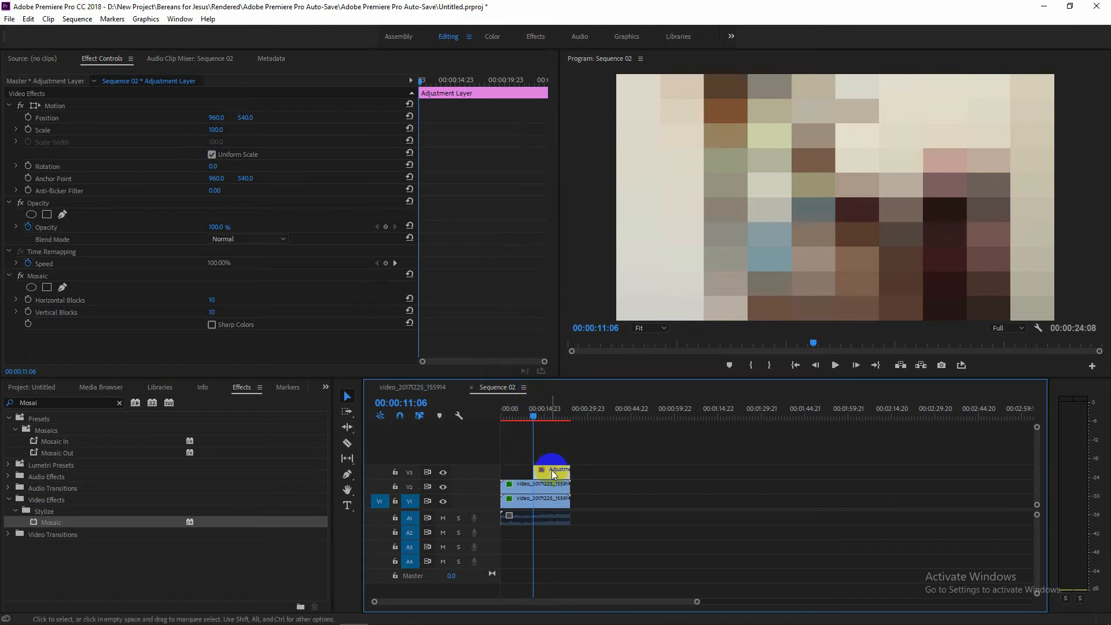
pyautogui.click(104, 60)
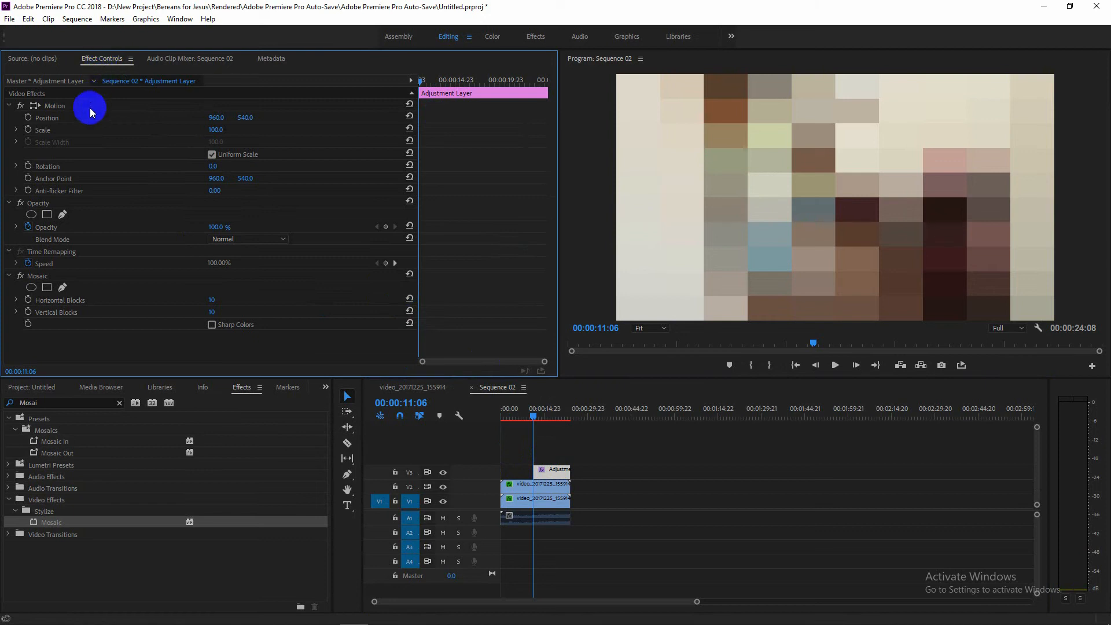
pyautogui.click(47, 287)
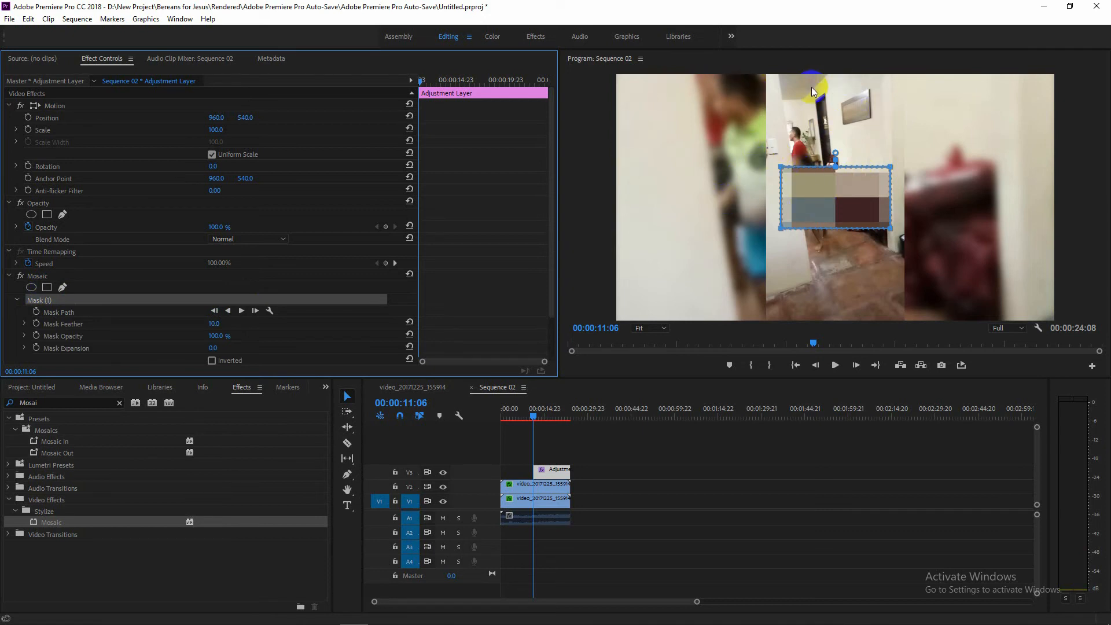
pyautogui.click(836, 207)
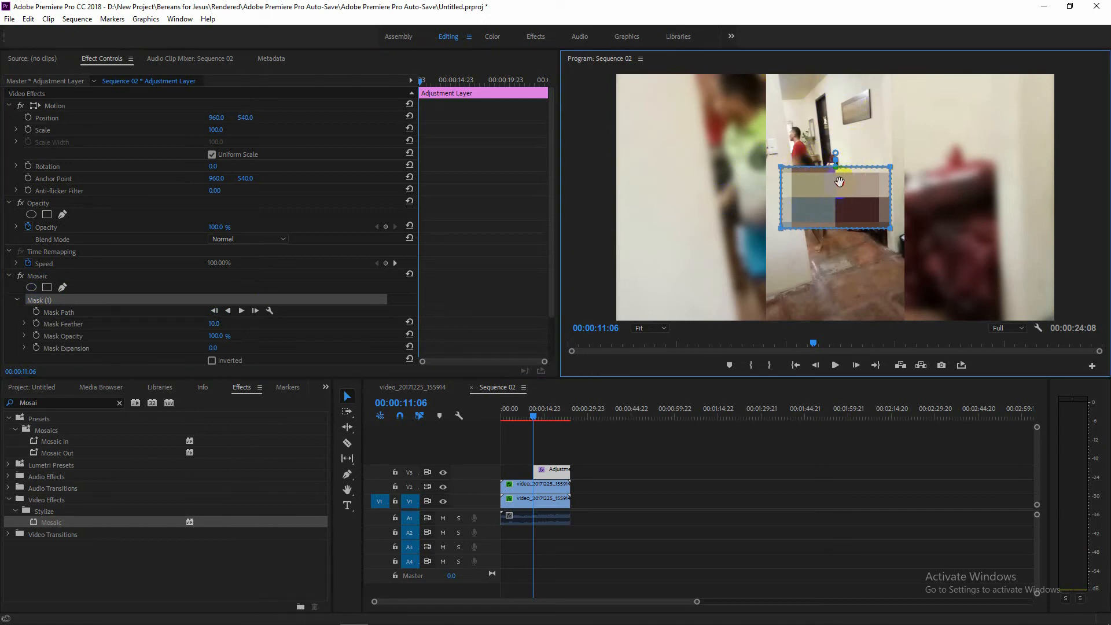
pyautogui.moveTo(840, 173)
pyautogui.mouseDown()
pyautogui.moveTo(839, 149)
pyautogui.moveTo(854, 175)
pyautogui.mouseUp()
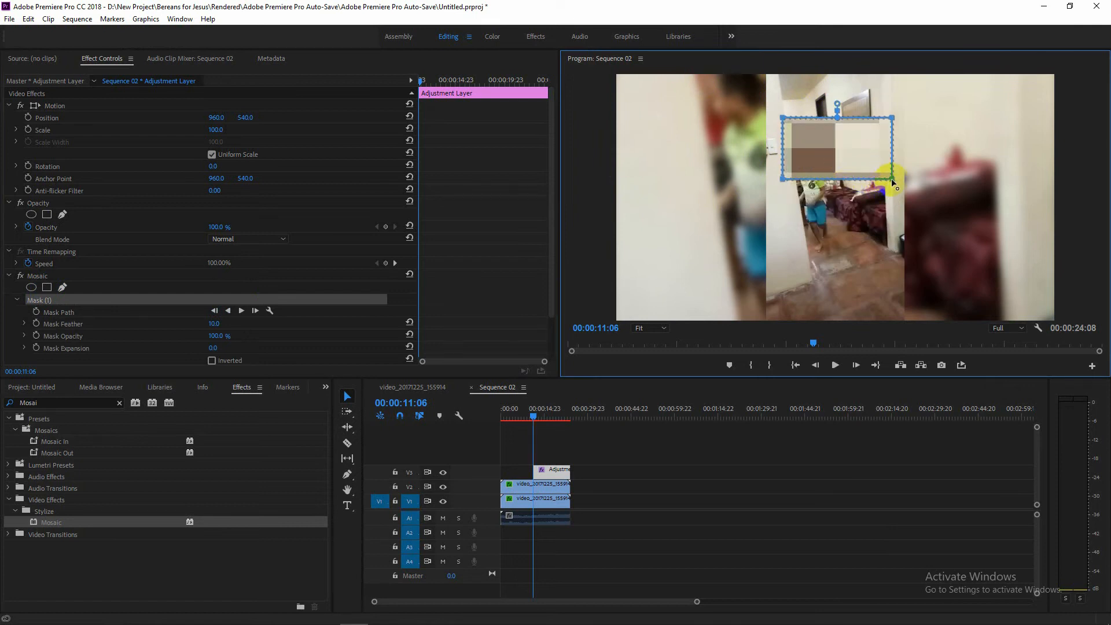
pyautogui.moveTo(891, 180); pyautogui.dragTo(856, 162)
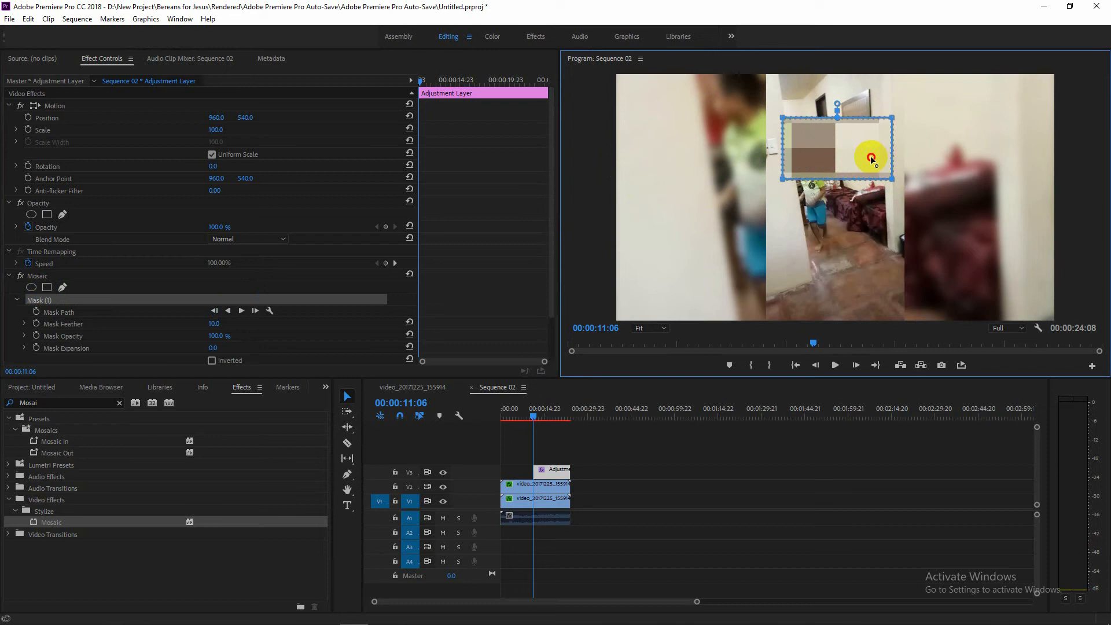
pyautogui.moveTo(783, 179); pyautogui.dragTo(787, 139)
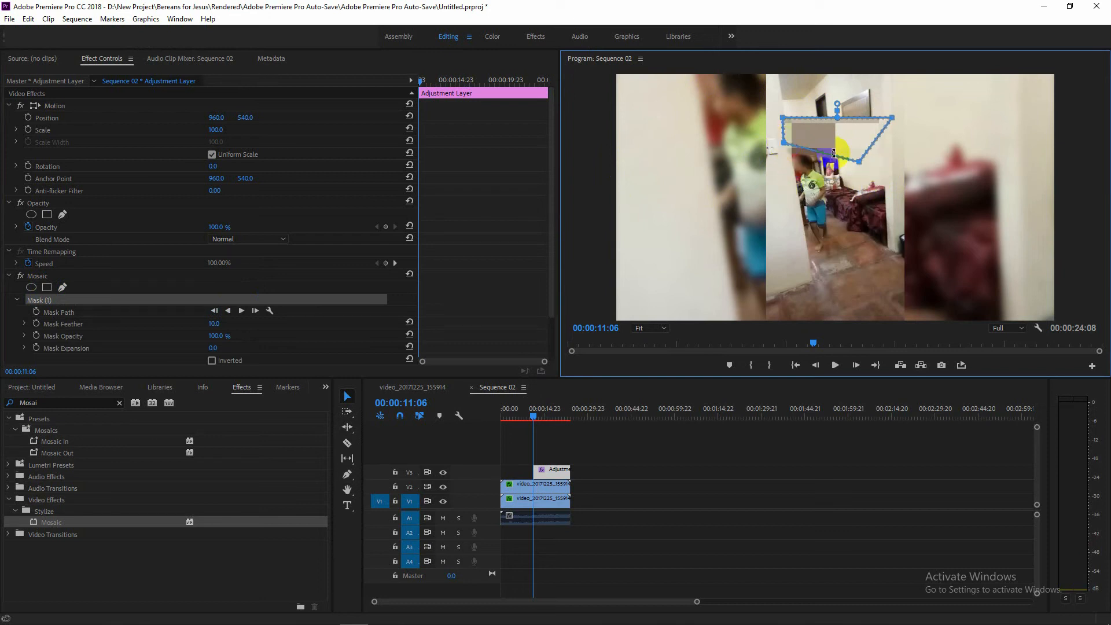
pyautogui.moveTo(858, 162); pyautogui.dragTo(825, 151)
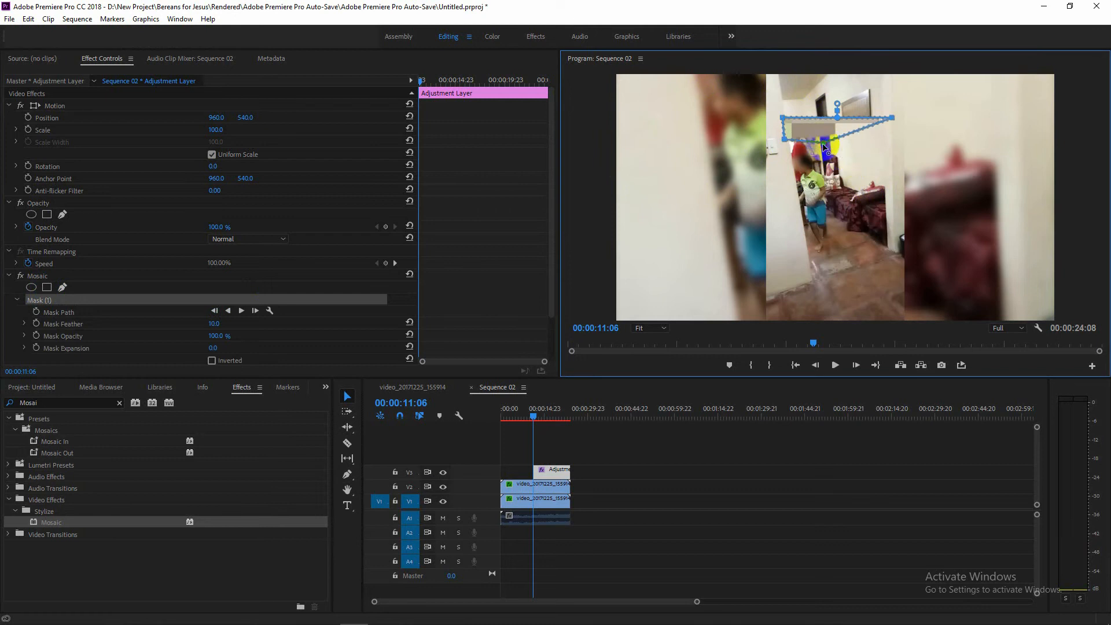
pyautogui.moveTo(892, 117); pyautogui.dragTo(821, 119)
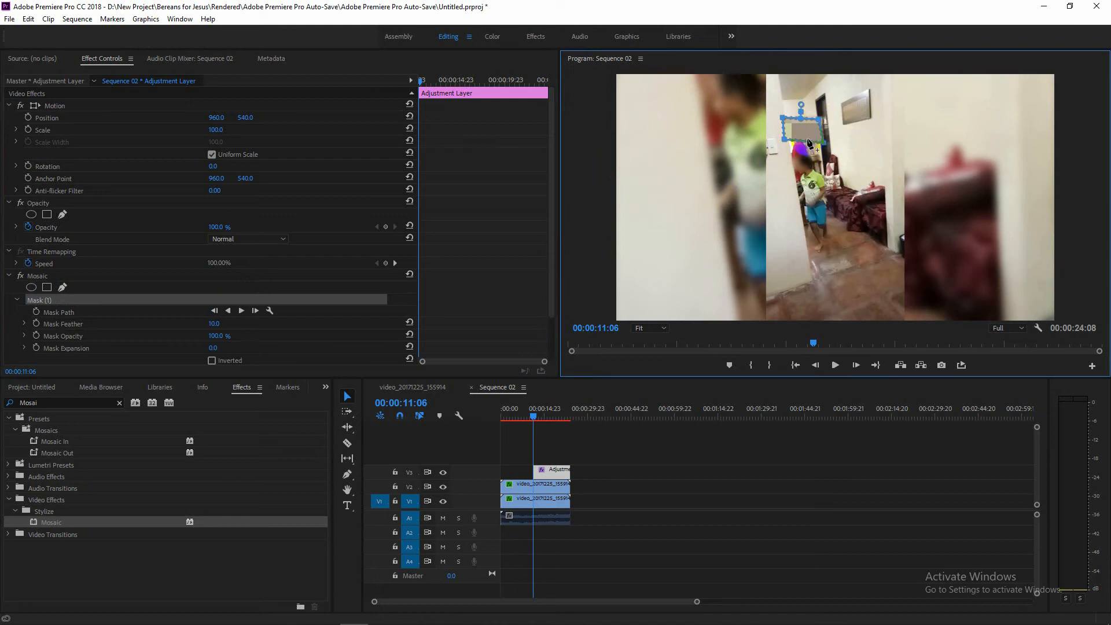
# Step: Delete the rectangular mask from the Mosaic effect
pyautogui.click(227, 284)
pyautogui.rightClick(41, 302)
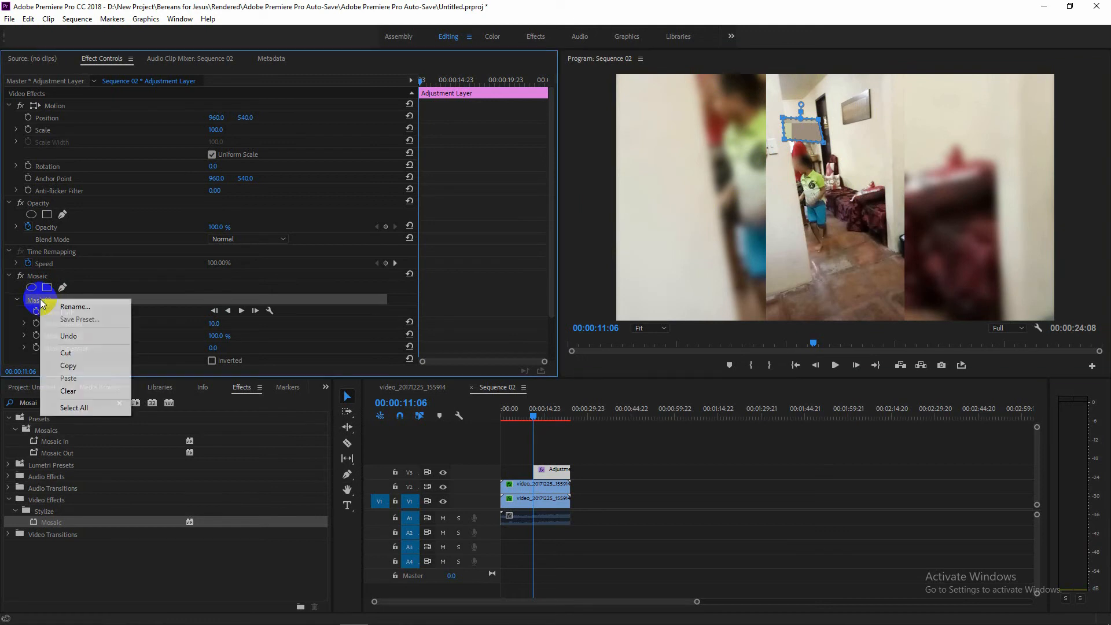
pyautogui.click(68, 392)
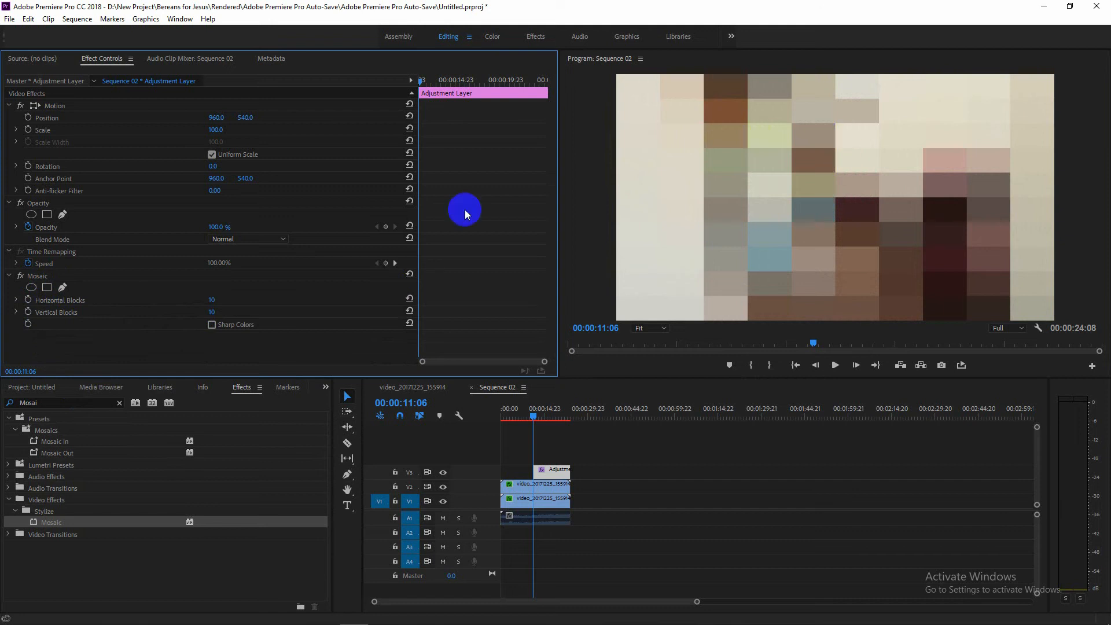
# Step: Draw a free-form Bezier mask for the Mosaic effect near the head of the person in red, and clear that mask
pyautogui.click(63, 288)
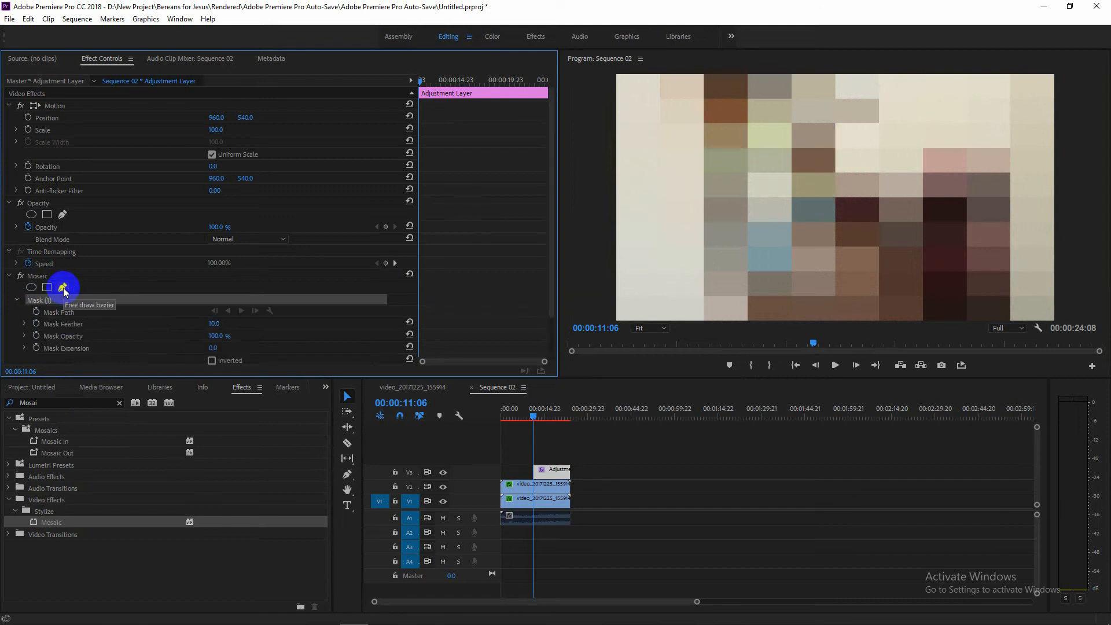
pyautogui.click(760, 178)
pyautogui.click(787, 141)
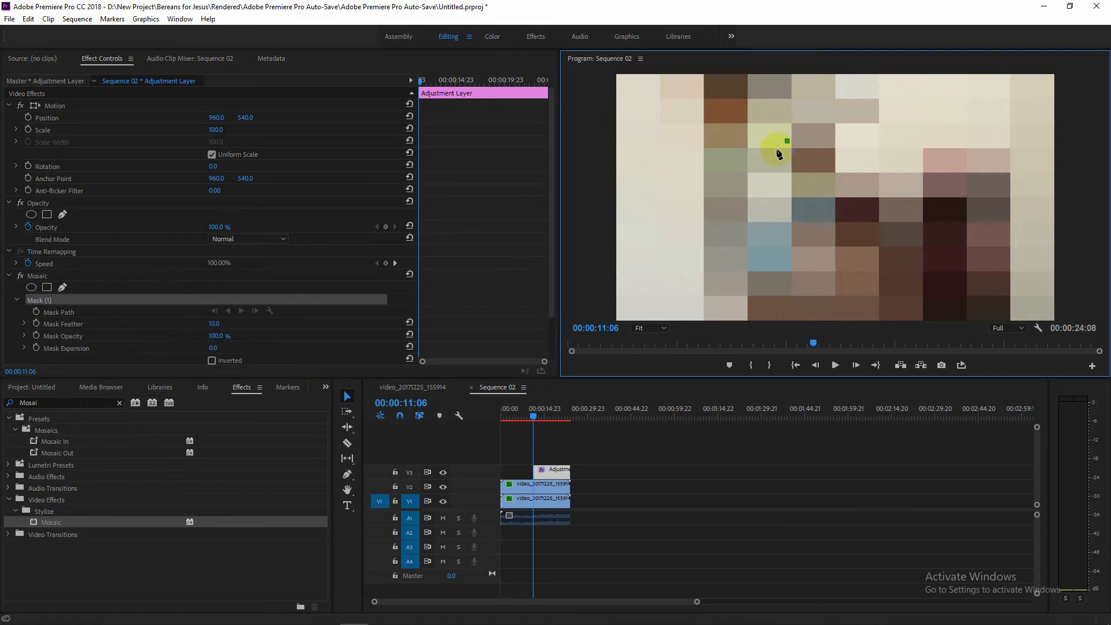
pyautogui.moveTo(777, 150); pyautogui.dragTo(770, 166)
pyautogui.click(778, 185)
pyautogui.click(827, 175)
pyautogui.click(821, 143)
pyautogui.click(786, 141)
pyautogui.moveTo(808, 143); pyautogui.dragTo(804, 130)
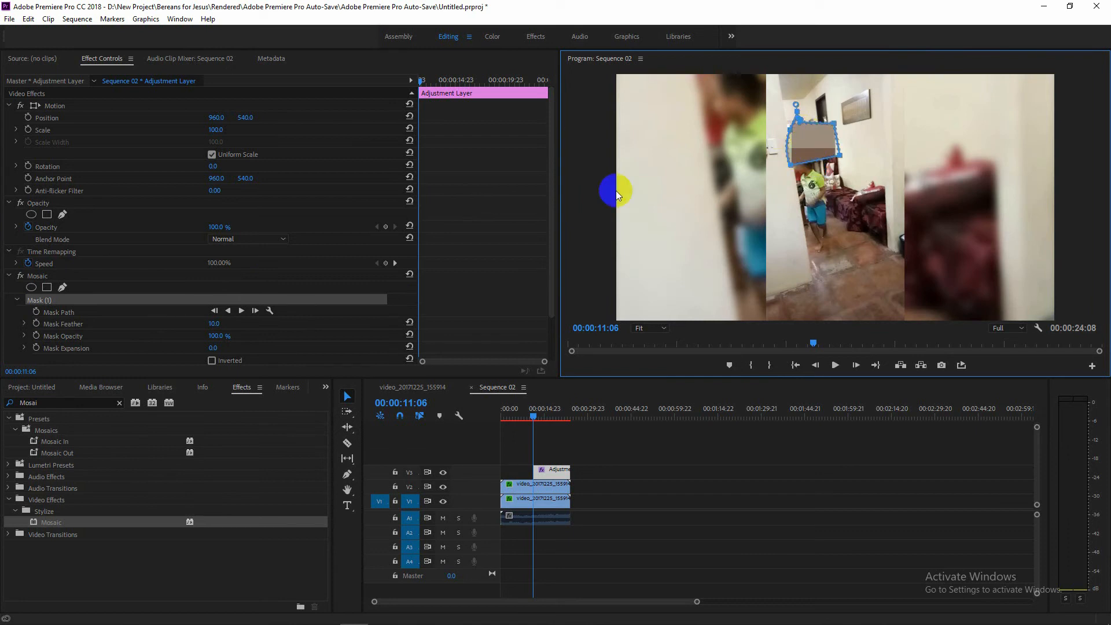
pyautogui.rightClick(42, 301)
pyautogui.click(70, 390)
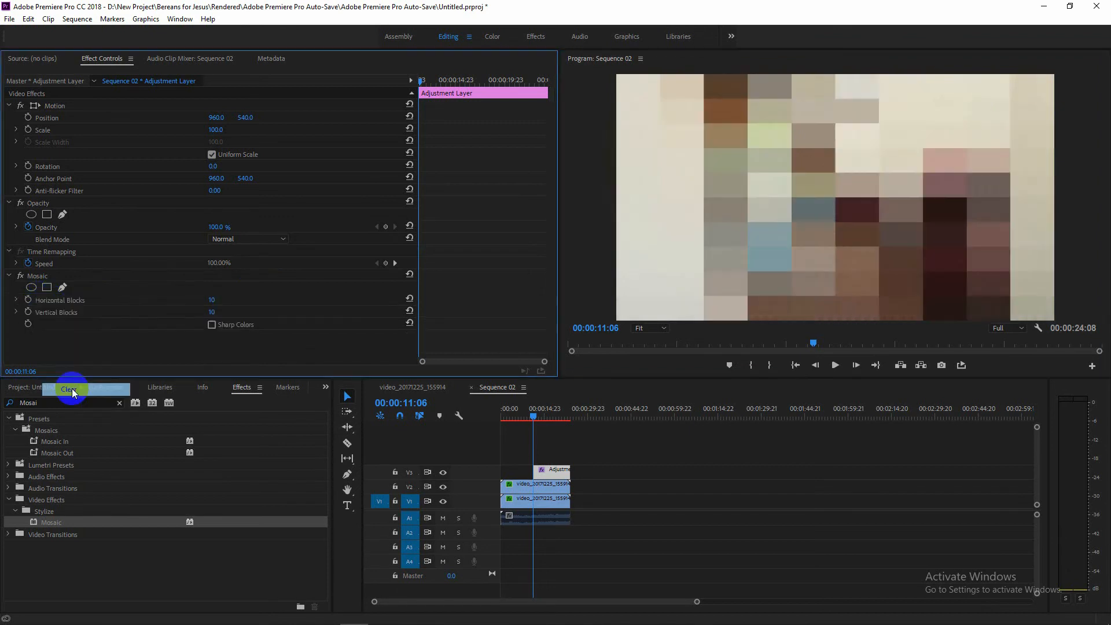
# Step: Add an elliptical mask to the Mosaic effect and shrink it to fit the head of the person in red
pyautogui.click(31, 287)
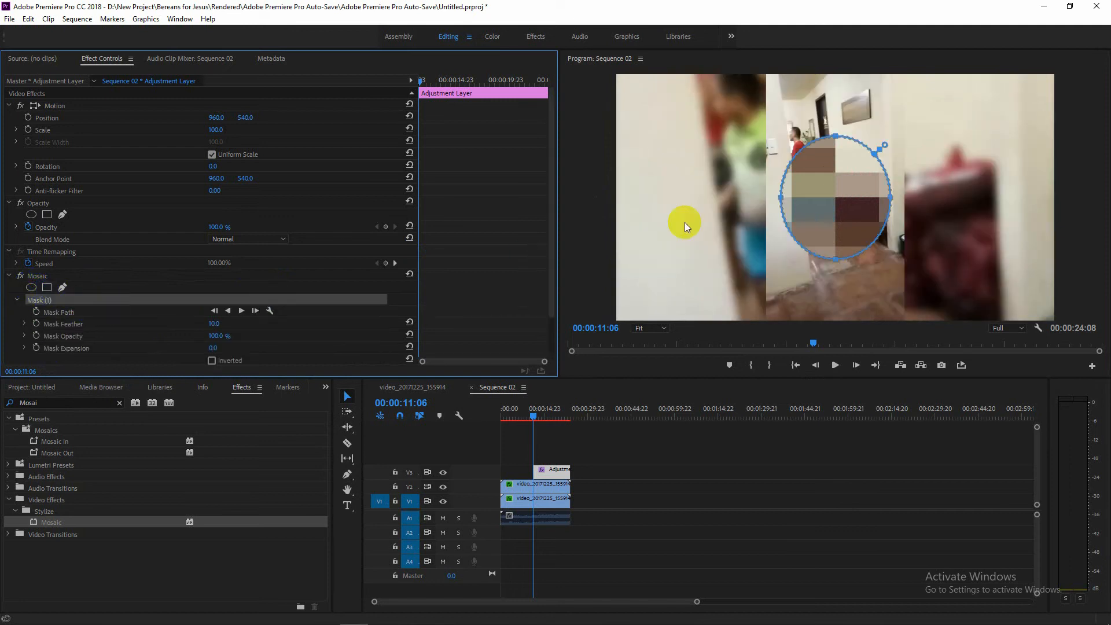
pyautogui.moveTo(855, 194); pyautogui.dragTo(826, 143)
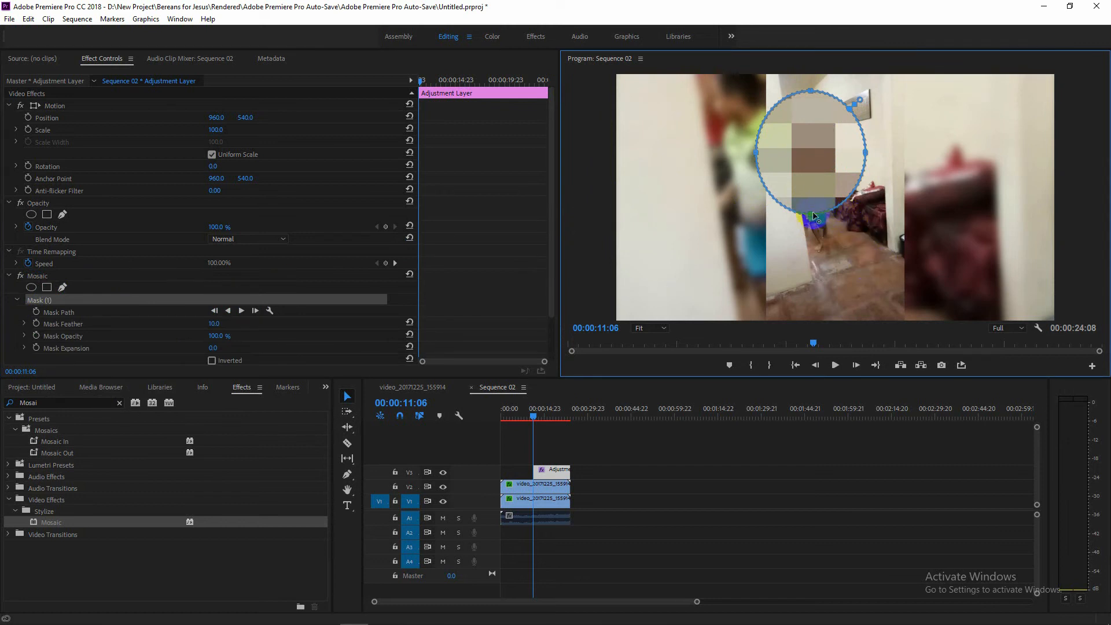
pyautogui.moveTo(813, 216); pyautogui.dragTo(812, 149)
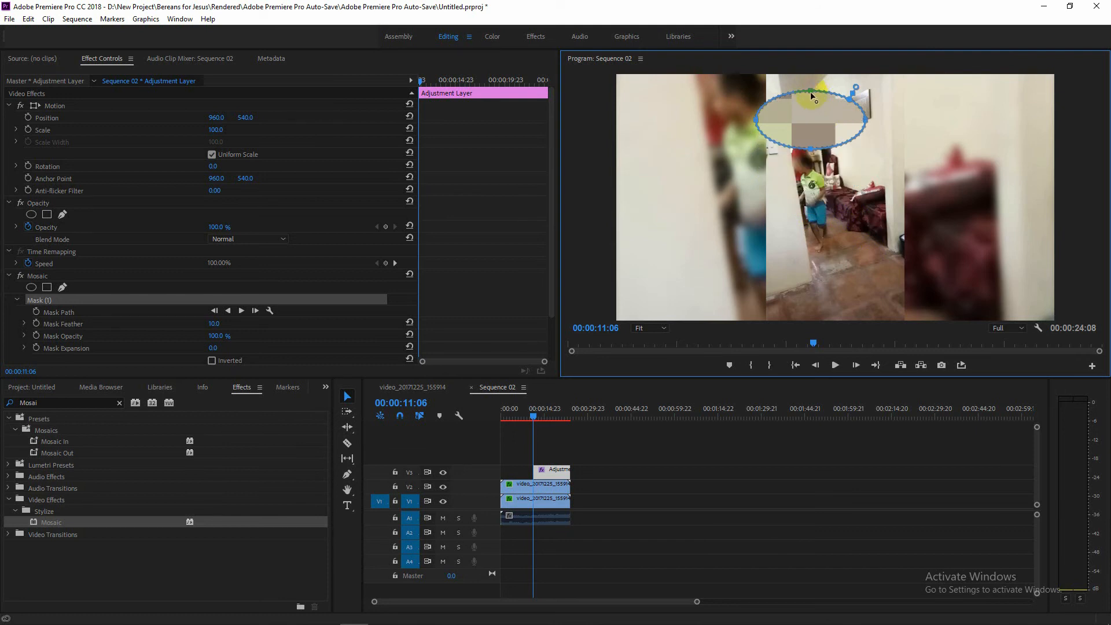
pyautogui.moveTo(805, 122); pyautogui.dragTo(806, 121)
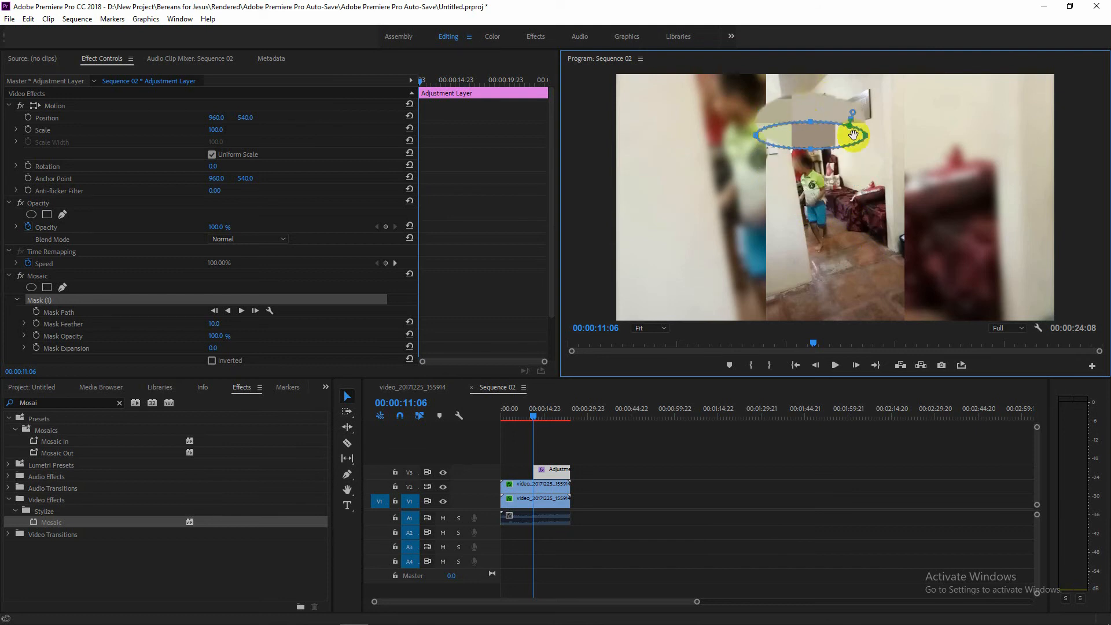
pyautogui.moveTo(866, 135); pyautogui.dragTo(811, 137)
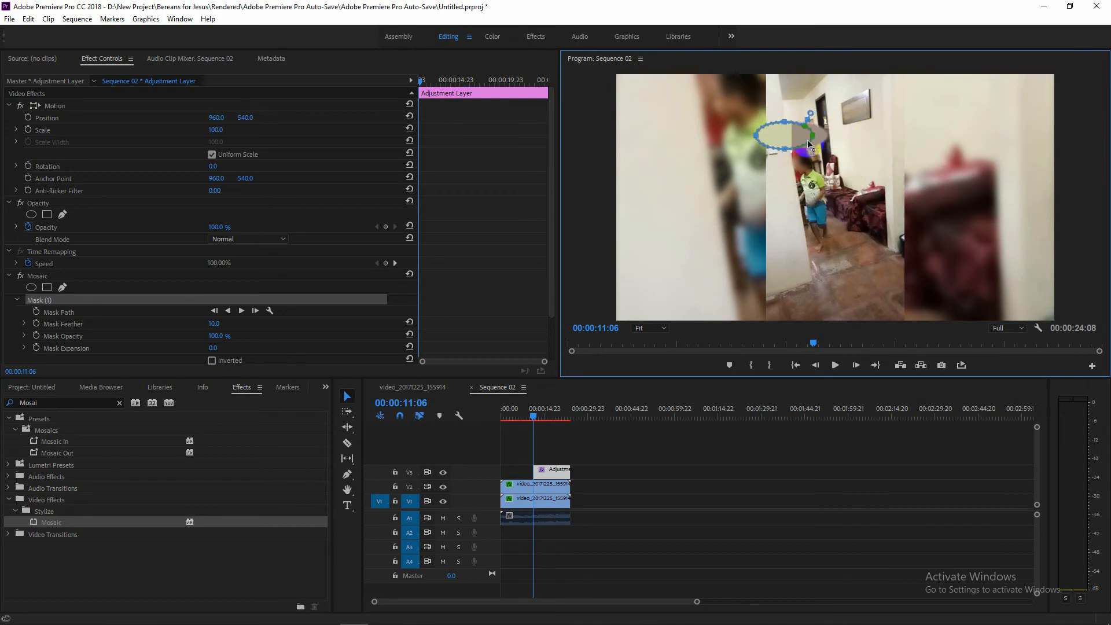
pyautogui.click(758, 136)
pyautogui.moveTo(787, 138); pyautogui.dragTo(789, 137)
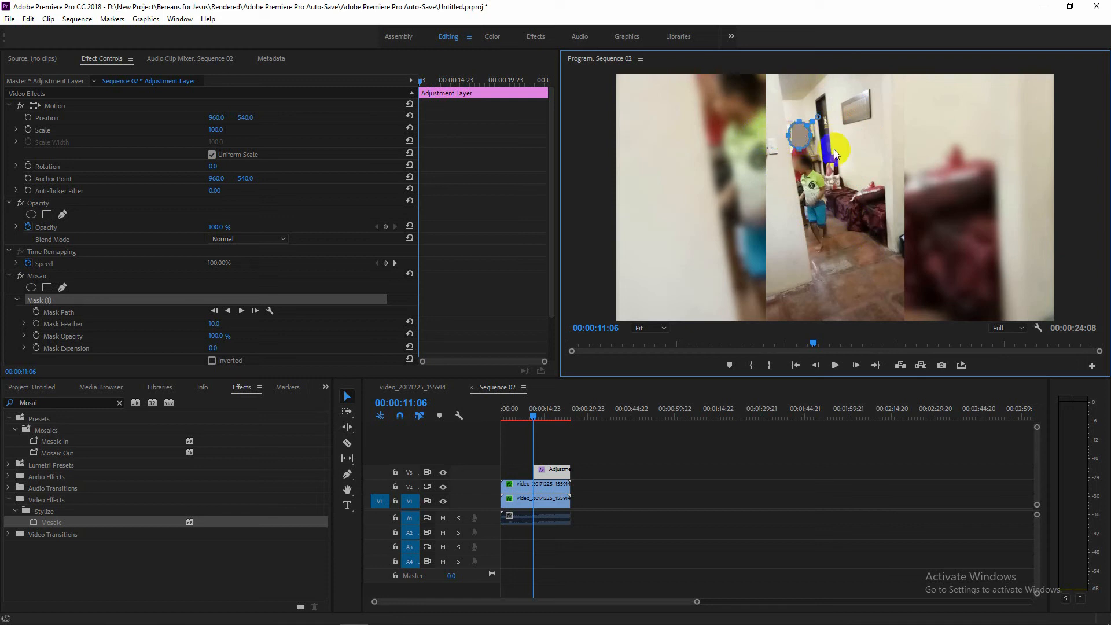
# Step: Set both the Horizontal Blocks and Vertical Blocks of the adjustment layer's Mosaic effect to 90
pyautogui.scroll(-1, 211, 242)
pyautogui.scroll(-3, 204, 252)
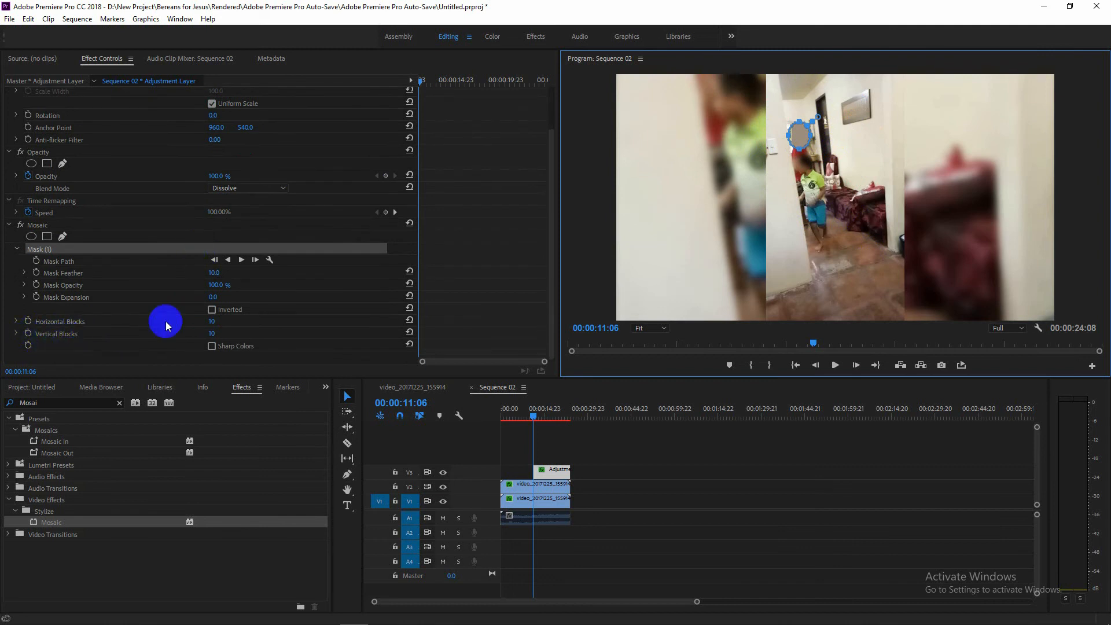
pyautogui.click(211, 321)
pyautogui.moveTo(210, 321)
pyautogui.mouseDown()
pyautogui.moveTo(238, 321)
pyautogui.moveTo(208, 322)
pyautogui.mouseUp()
pyautogui.click(211, 320)
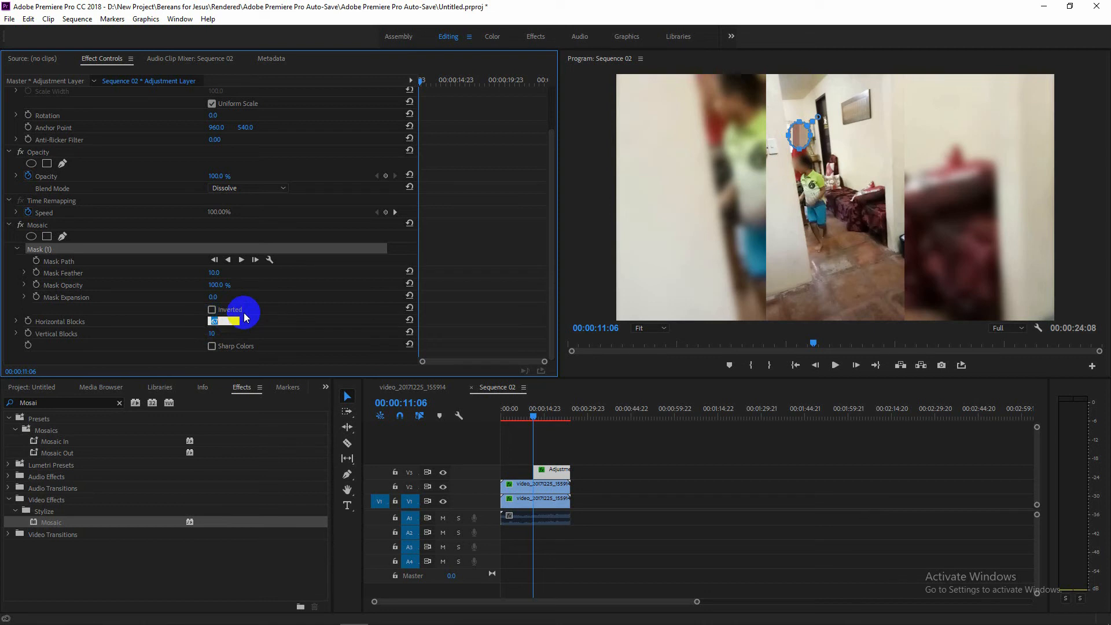
pyautogui.write('90')
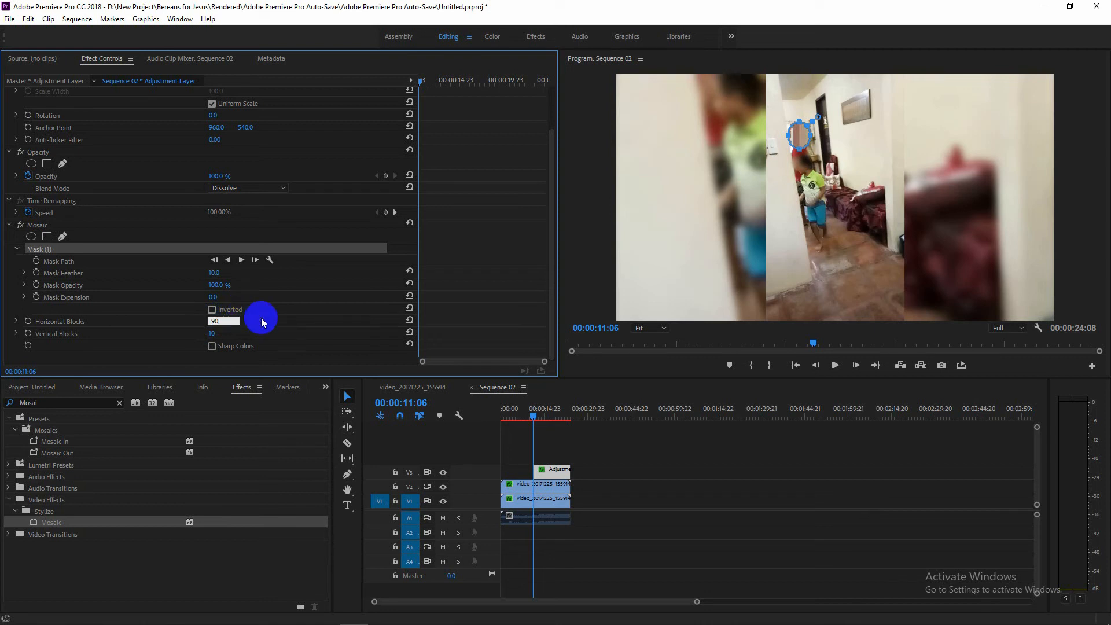
pyautogui.click(214, 334)
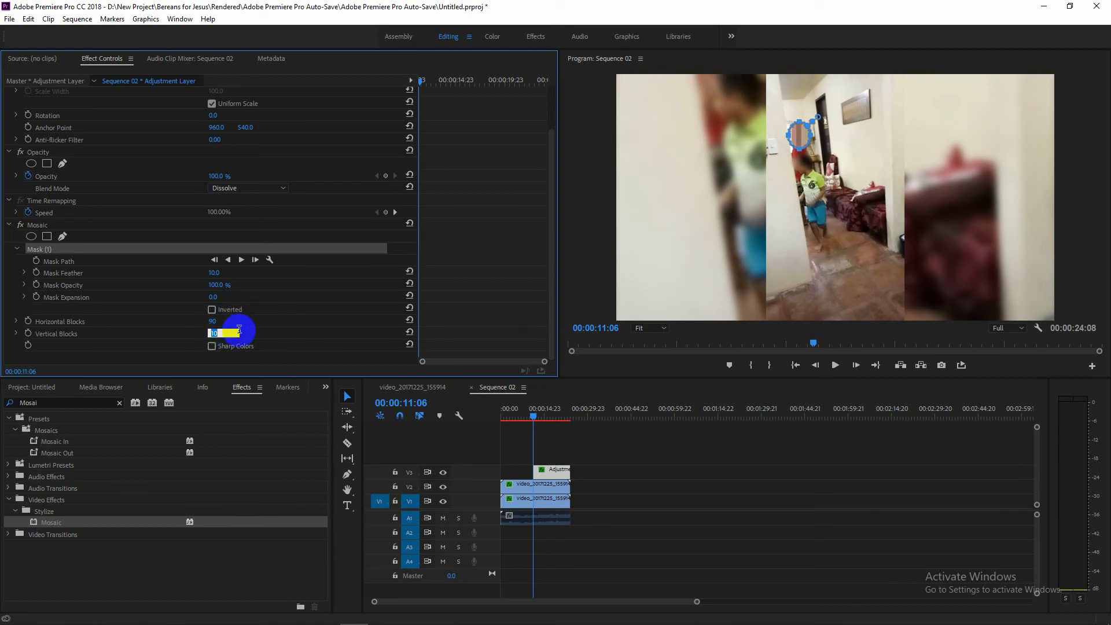
pyautogui.write('90')
pyautogui.press('Return')
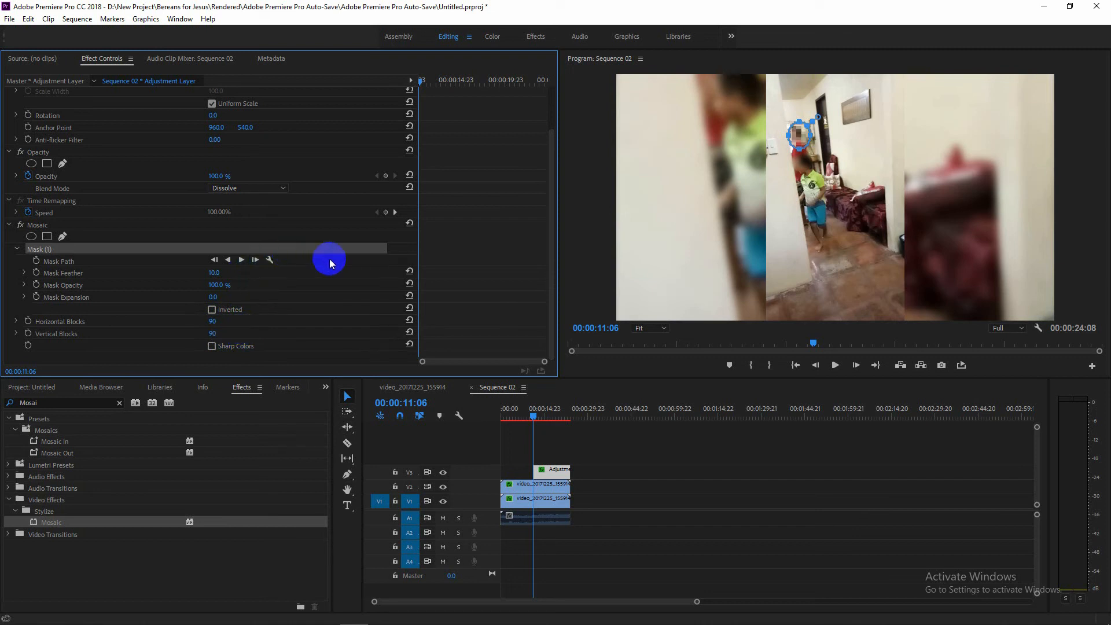
# Step: Reposition the Mosaic mask over the head of the person in red and track it forward to 00:00:11:22
pyautogui.click(801, 150)
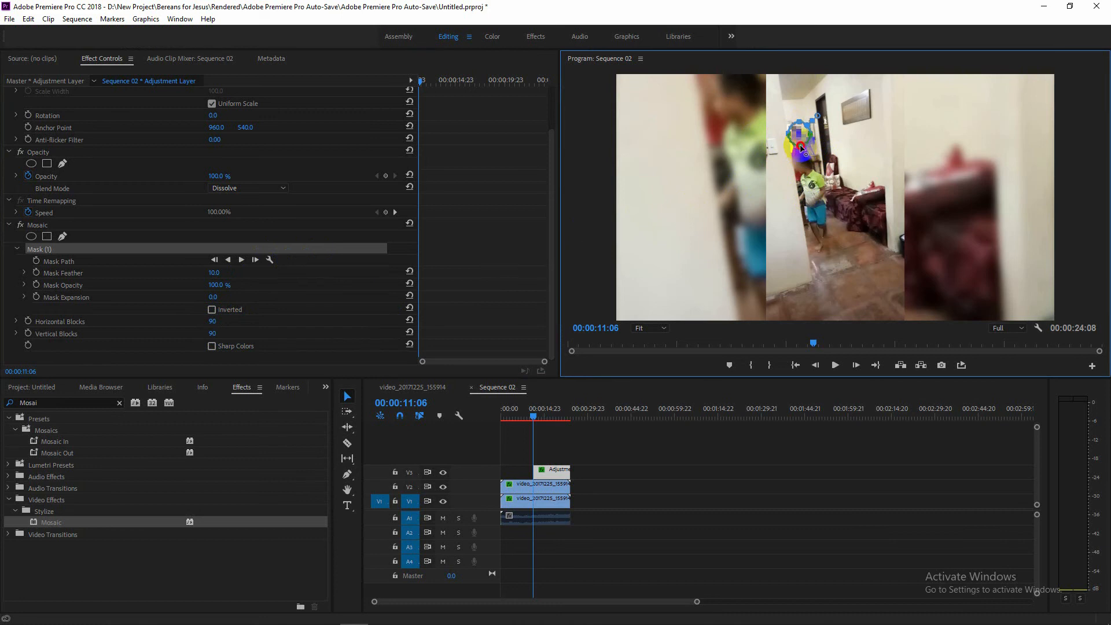
pyautogui.moveTo(802, 148); pyautogui.dragTo(806, 137)
pyautogui.click(51, 250)
pyautogui.click(241, 260)
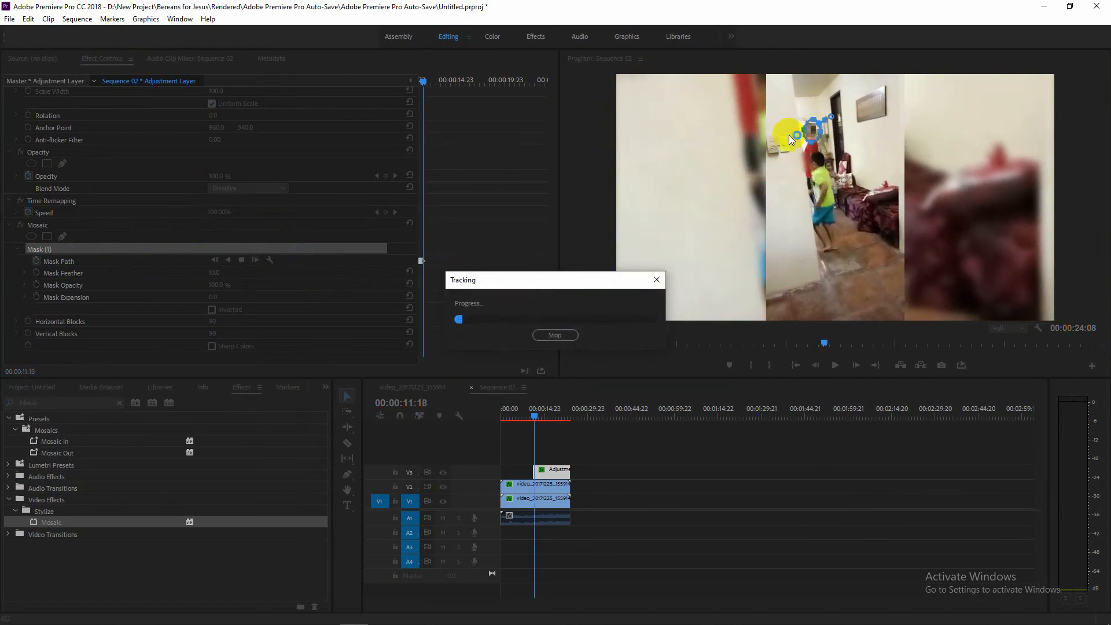
pyautogui.click(553, 334)
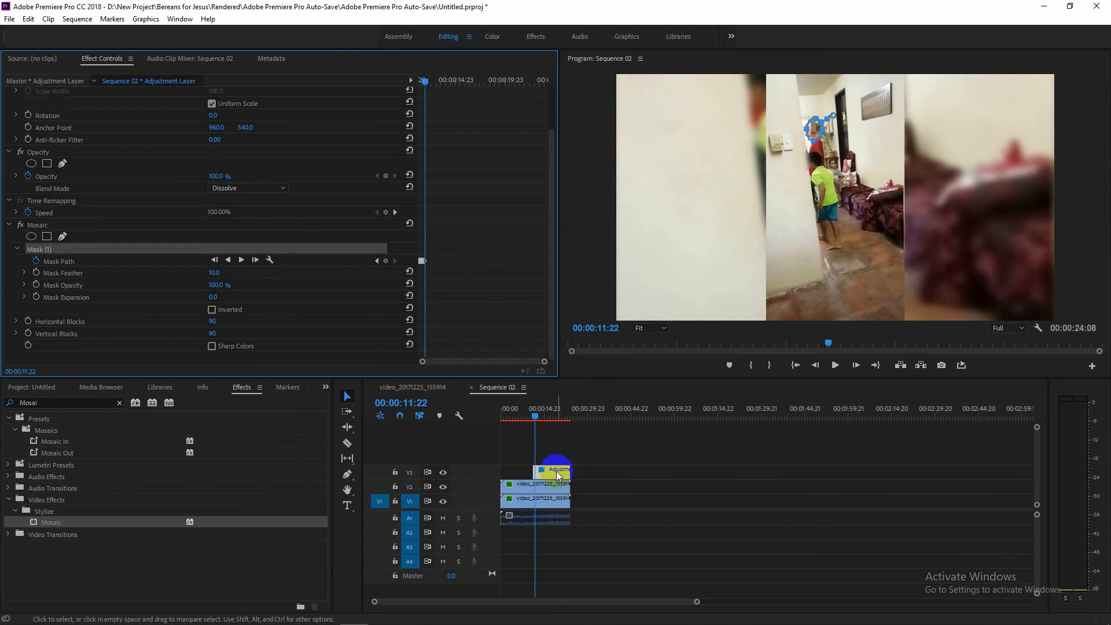
# Step: Move the V2 clip's Fast Blur mask onto the head of the child in green and track it forward to 00:00:13:11
pyautogui.click(546, 489)
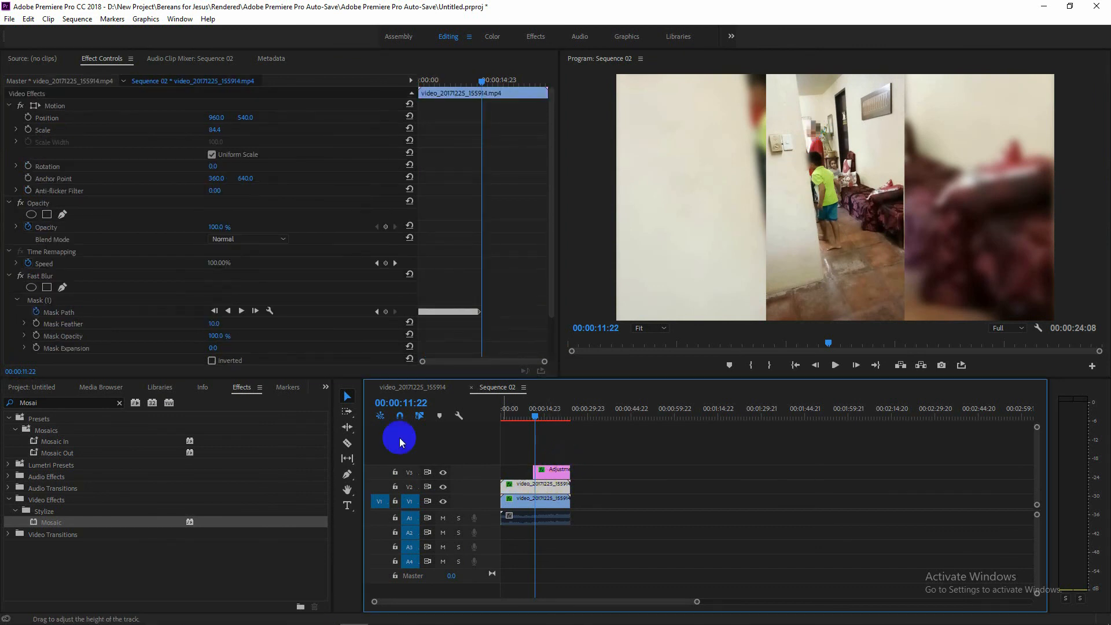
pyautogui.scroll(-1, 123, 226)
pyautogui.scroll(-3, 123, 225)
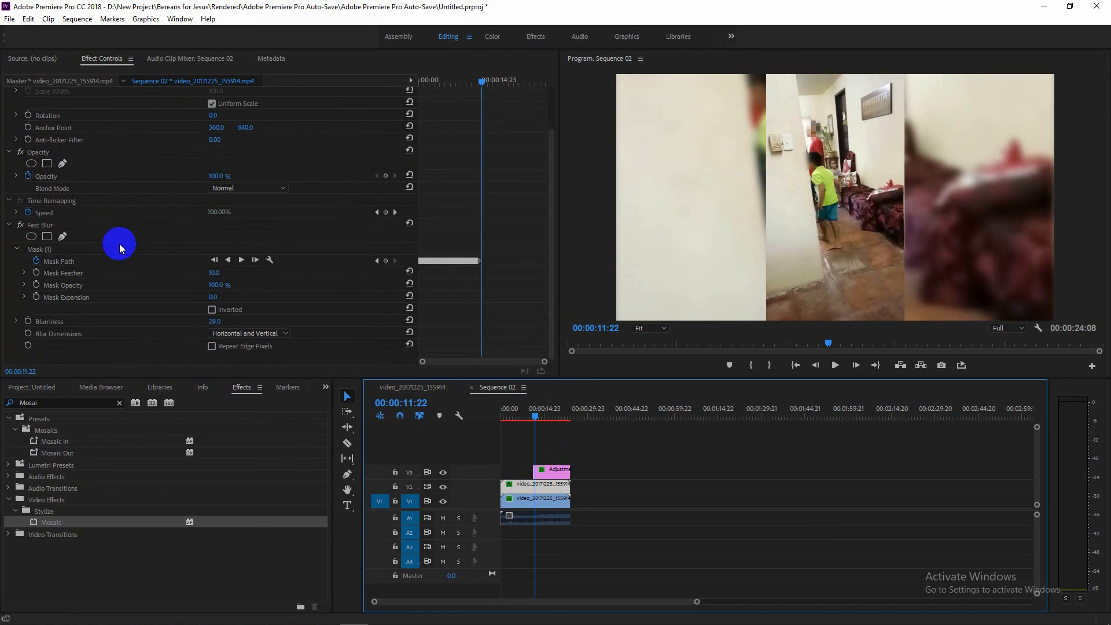
pyautogui.click(64, 263)
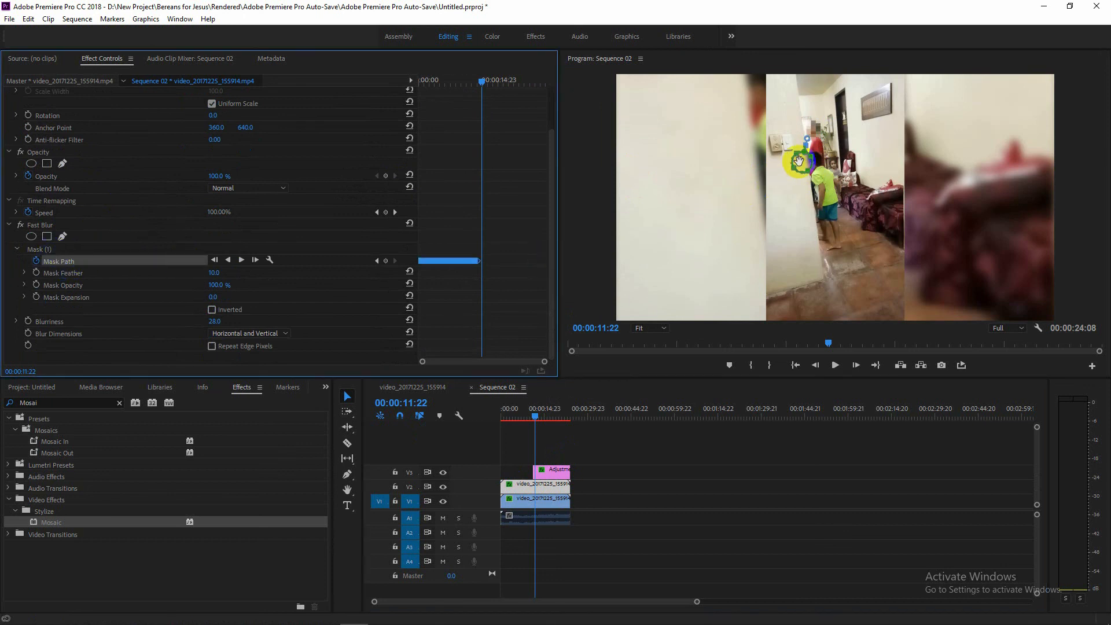
pyautogui.moveTo(801, 163); pyautogui.dragTo(820, 160)
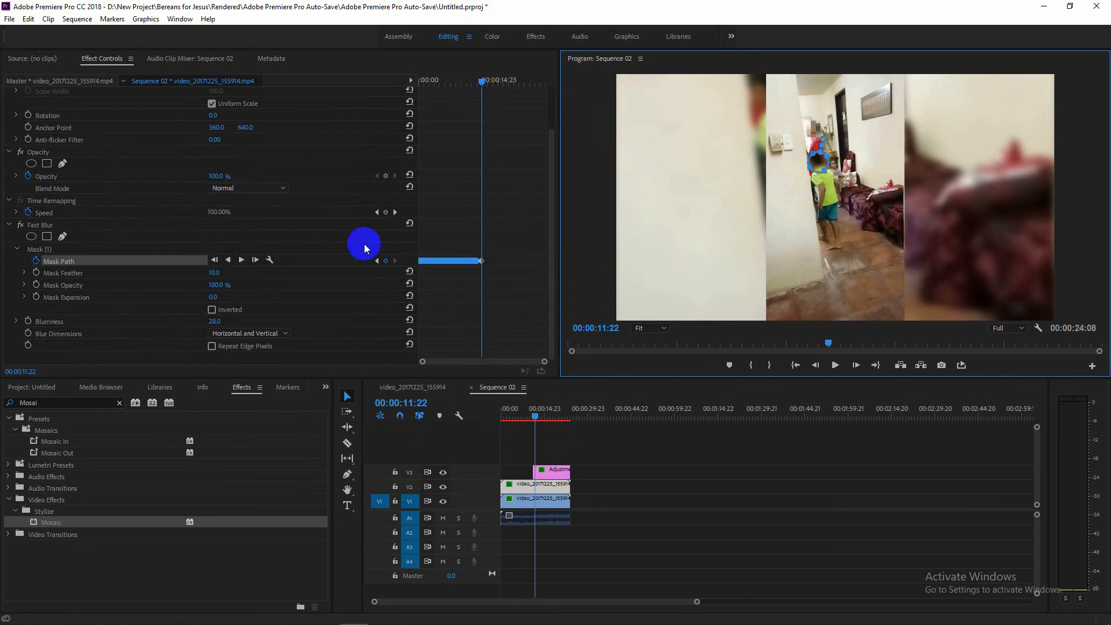
pyautogui.click(241, 260)
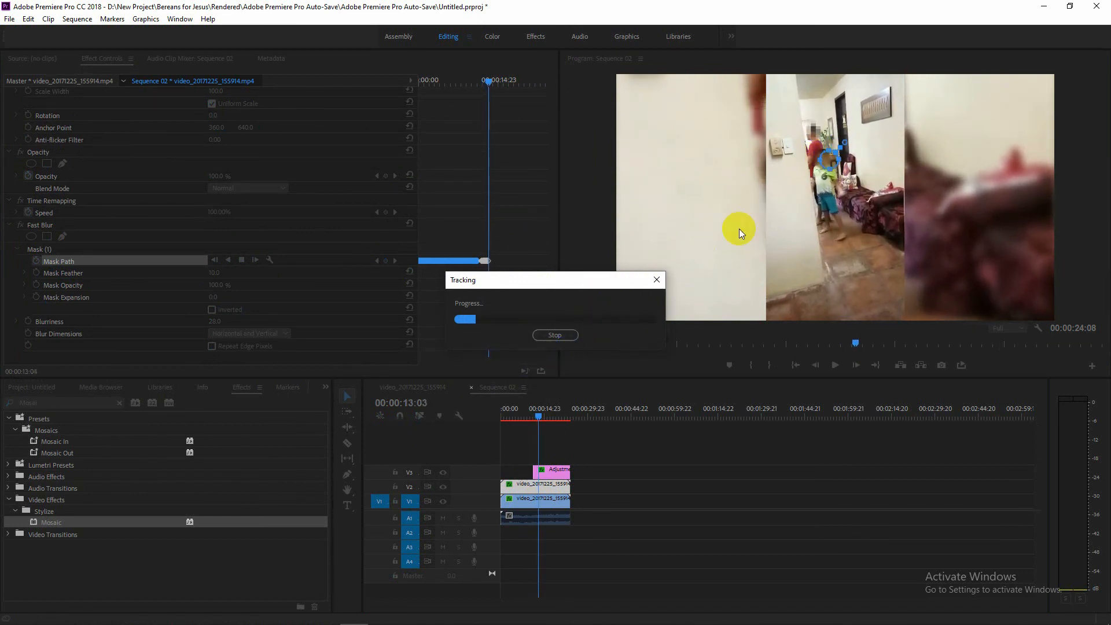
pyautogui.click(565, 341)
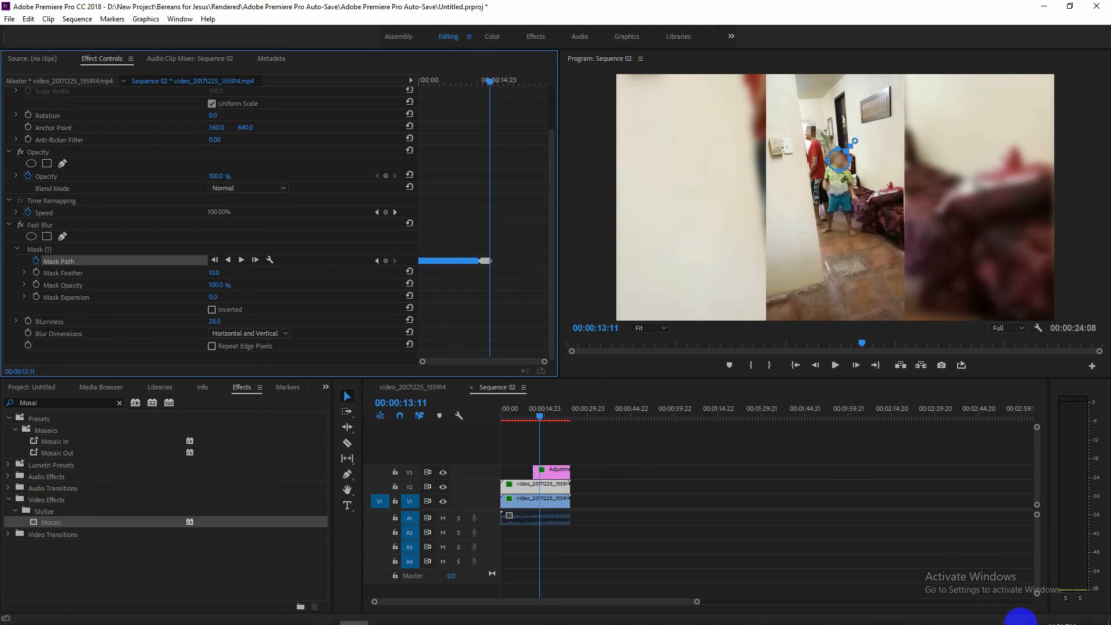
pyautogui.click(1045, 615)
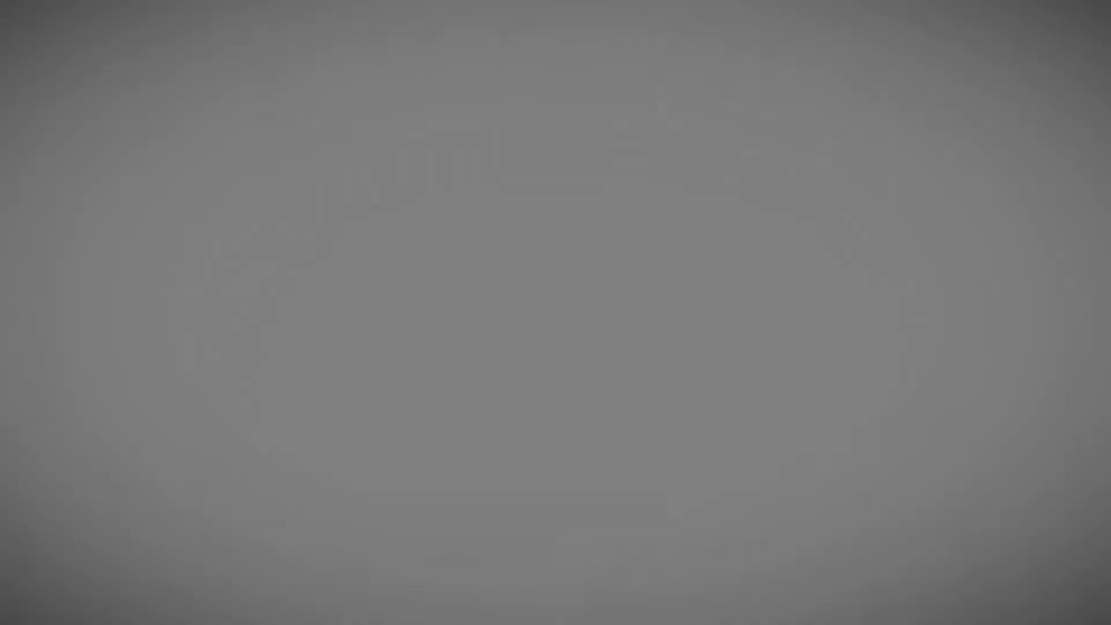